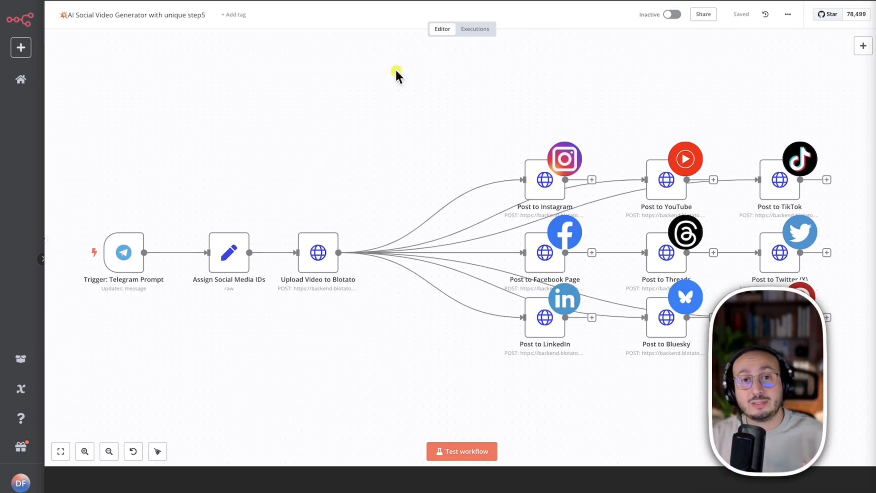
{"action": "mouse_move", "coordinate": [139, 191]}
{"action": "left_mouse_down"}
{"action": "mouse_move", "coordinate": [212, 215]}
{"action": "mouse_move", "coordinate": [305, 214]}
{"action": "mouse_move", "coordinate": [612, 128]}
{"action": "mouse_move", "coordinate": [652, 141]}
{"action": "left_mouse_up"}
{"action": "left_click_drag", "start_coordinate": [664, 146], "coordinate": [762, 141]}
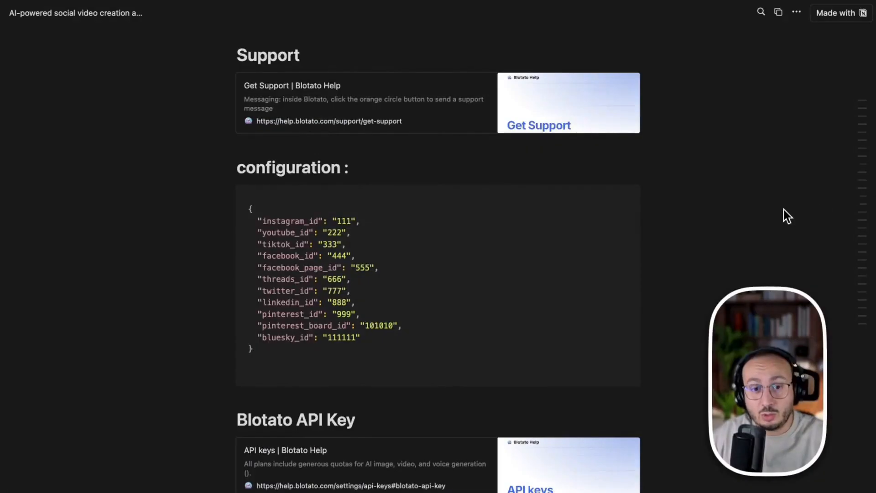
- Review the Blotato configuration snippets for each social platform in the shared Notion page
{"action": "scroll", "coordinate": [783, 215], "scroll_direction": "down", "scroll_amount": 7}
{"action": "scroll", "coordinate": [784, 215], "scroll_direction": "down", "scroll_amount": 20}
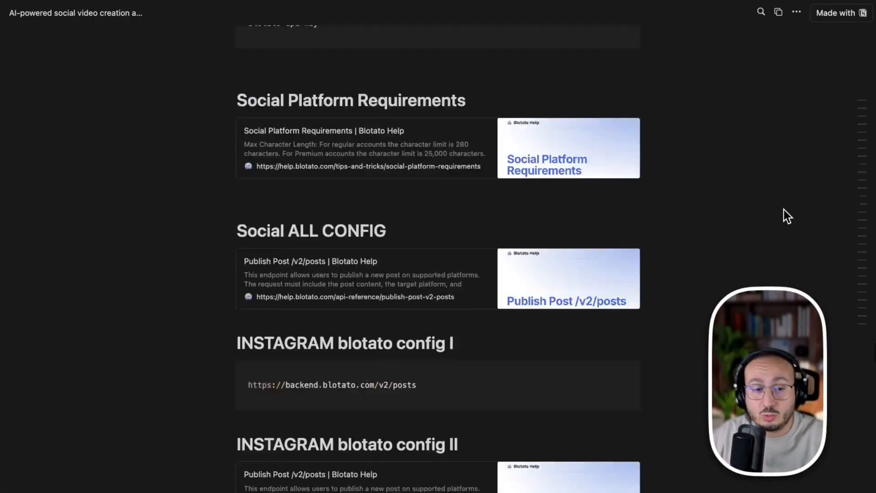
{"action": "scroll", "coordinate": [780, 212], "scroll_direction": "down", "scroll_amount": 6}
{"action": "scroll", "coordinate": [779, 213], "scroll_direction": "down", "scroll_amount": 5}
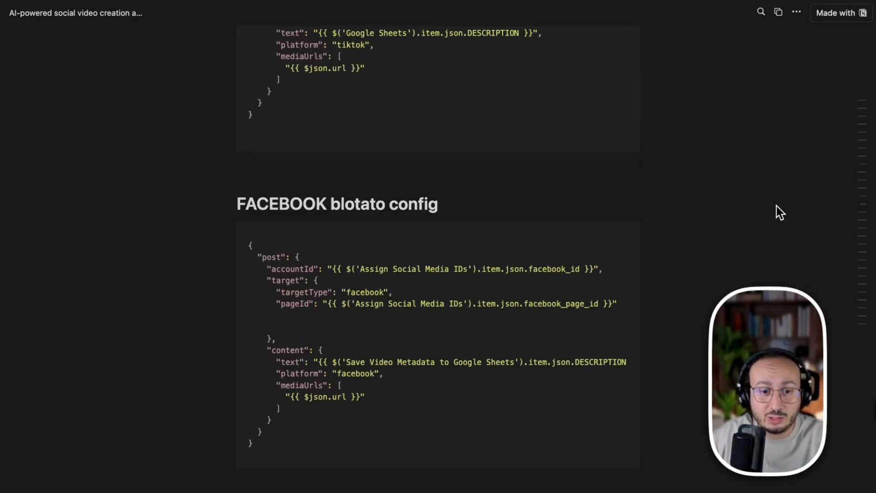
{"action": "scroll", "coordinate": [780, 213], "scroll_direction": "down", "scroll_amount": 15}
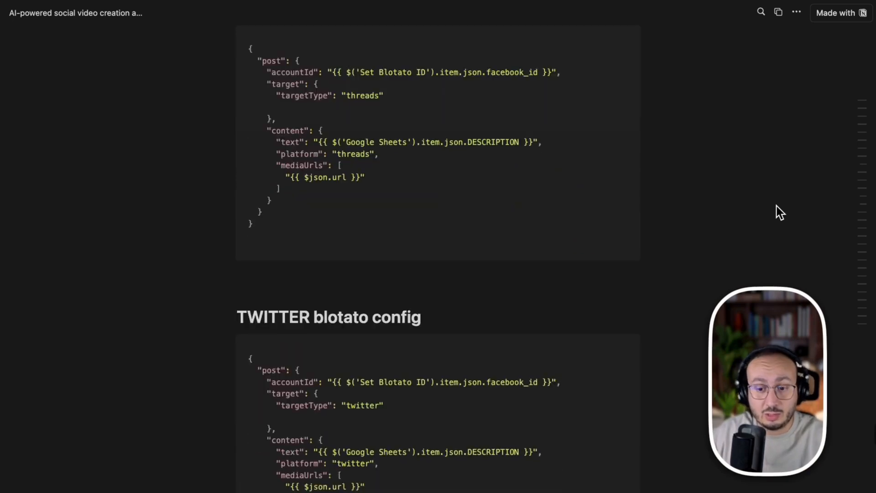
{"action": "scroll", "coordinate": [779, 213], "scroll_direction": "down", "scroll_amount": 3}
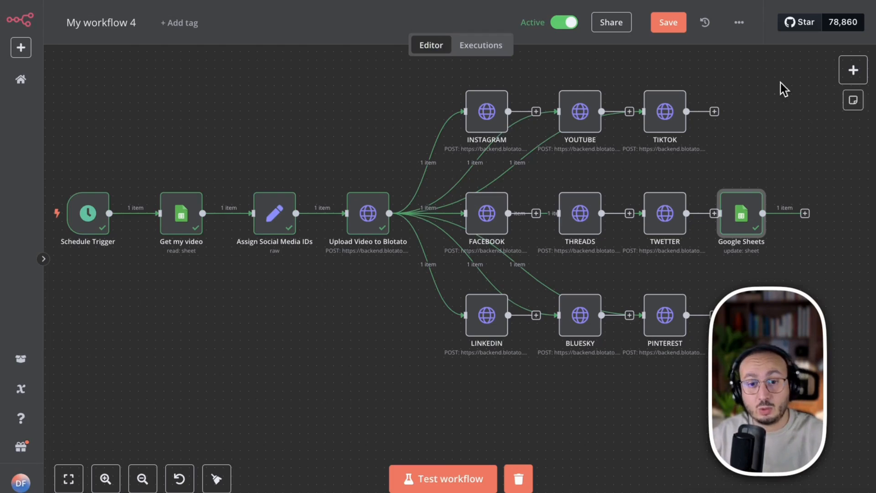
- Download My workflow 4 from n8n as a JSON file
{"action": "left_click", "coordinate": [739, 25]}
{"action": "left_click", "coordinate": [718, 74]}
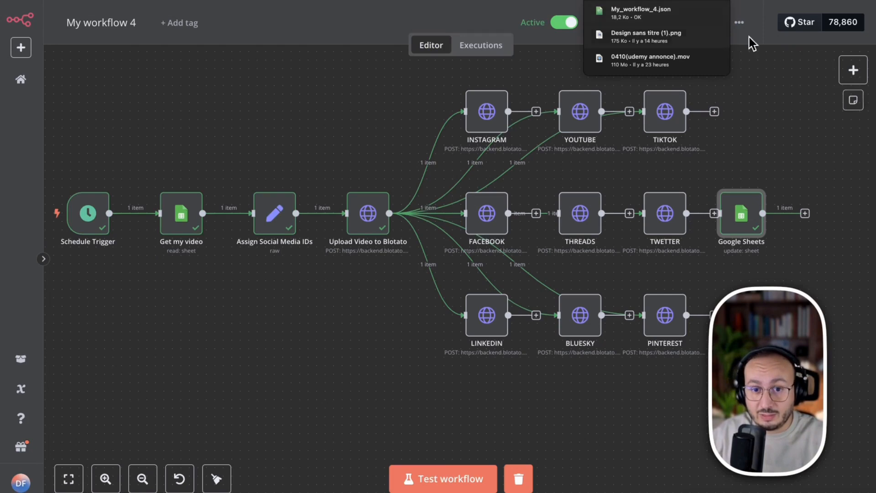
{"action": "left_click", "coordinate": [782, 73]}
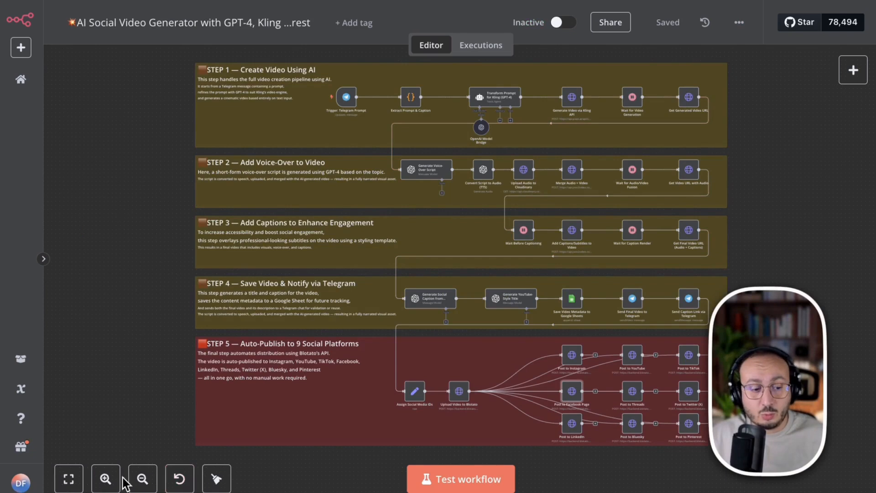
- Examine the Step 5 auto-publish section of the AI Social Video Generator workflow
{"action": "left_click", "coordinate": [105, 479]}
{"action": "scroll", "coordinate": [446, 399], "scroll_direction": "down", "scroll_amount": 3}
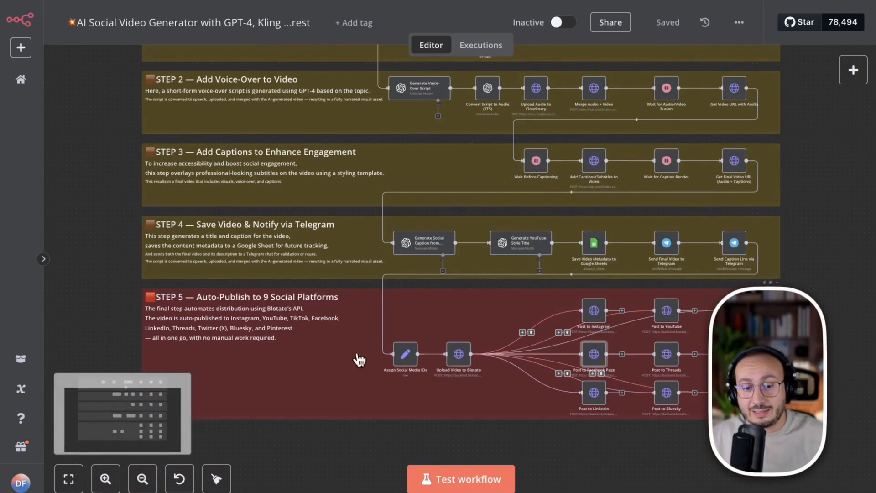
{"action": "scroll", "coordinate": [404, 391], "scroll_direction": "up", "scroll_amount": 5}
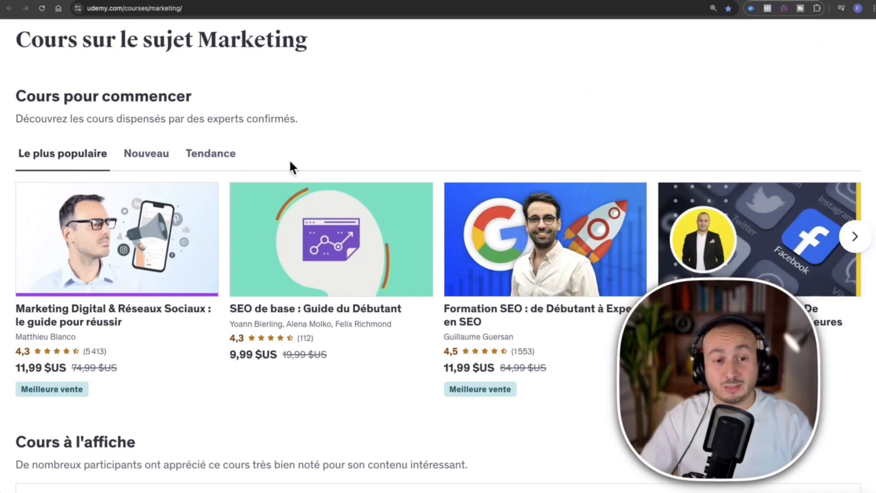
- Browse the Udemy marketing courses and the Digital Innovation instructor profile with its course list
{"action": "scroll", "coordinate": [539, 77], "scroll_direction": "down", "scroll_amount": 3}
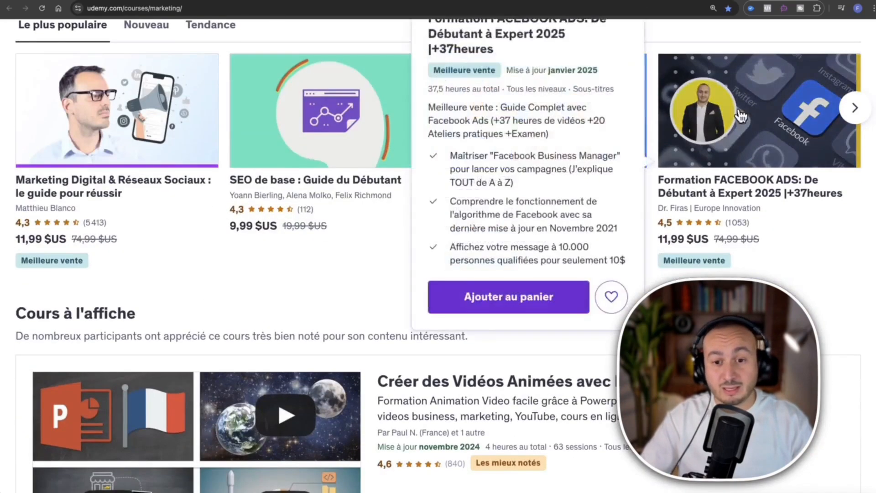
{"action": "mouse_move", "coordinate": [124, 258]}
{"action": "scroll", "coordinate": [265, 253], "scroll_direction": "down", "scroll_amount": 12}
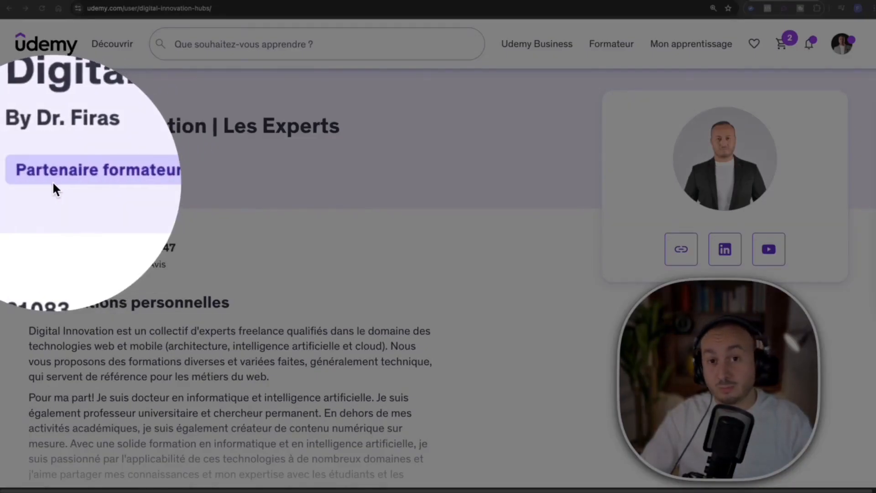
{"action": "scroll", "coordinate": [431, 201], "scroll_direction": "down", "scroll_amount": 9}
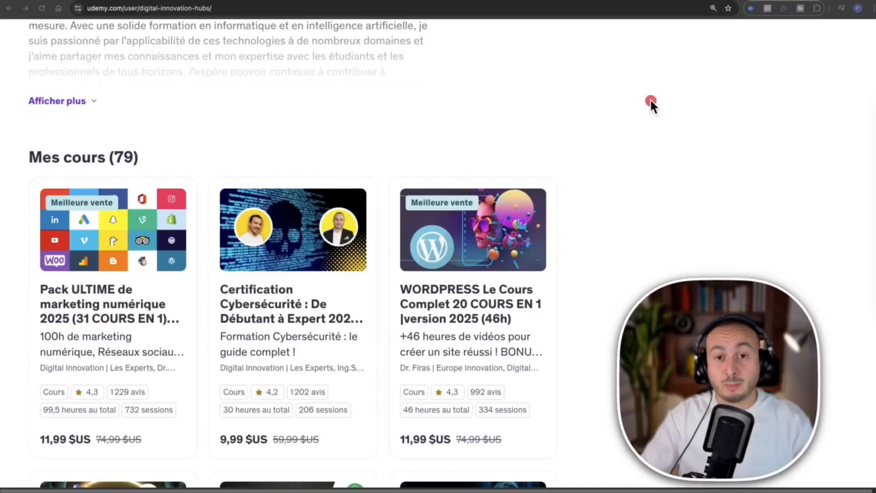
{"action": "scroll", "coordinate": [551, 107], "scroll_direction": "up", "scroll_amount": 10}
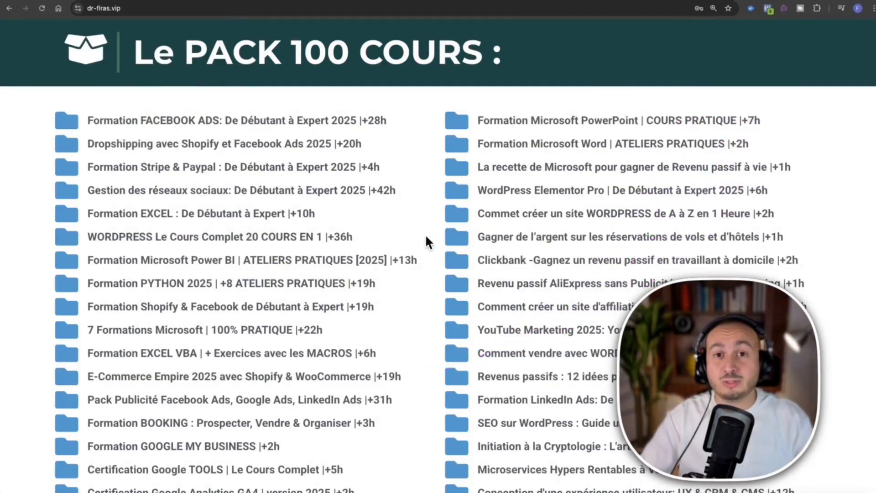
- Look through the full list of trainings included in the PACK 100 COURS
{"action": "scroll", "coordinate": [426, 238], "scroll_direction": "down", "scroll_amount": 7}
{"action": "scroll", "coordinate": [516, 249], "scroll_direction": "down", "scroll_amount": 1}
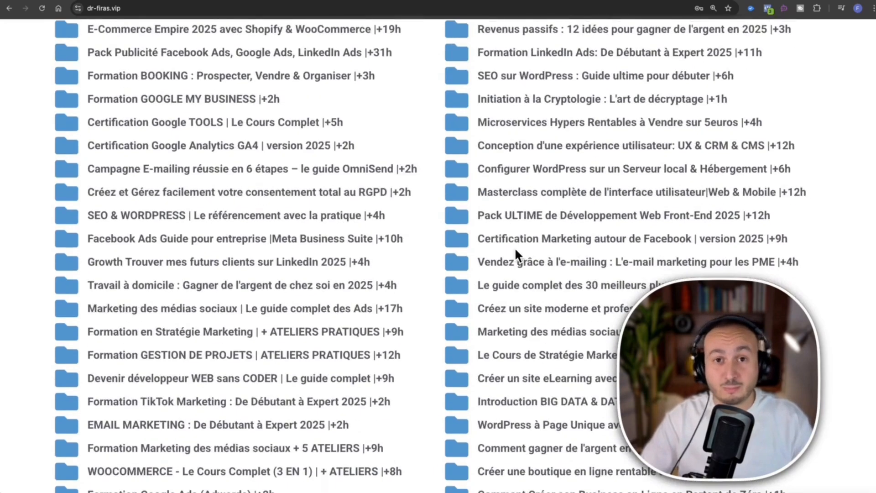
{"action": "scroll", "coordinate": [516, 248], "scroll_direction": "down", "scroll_amount": 6}
{"action": "scroll", "coordinate": [515, 253], "scroll_direction": "down", "scroll_amount": 4}
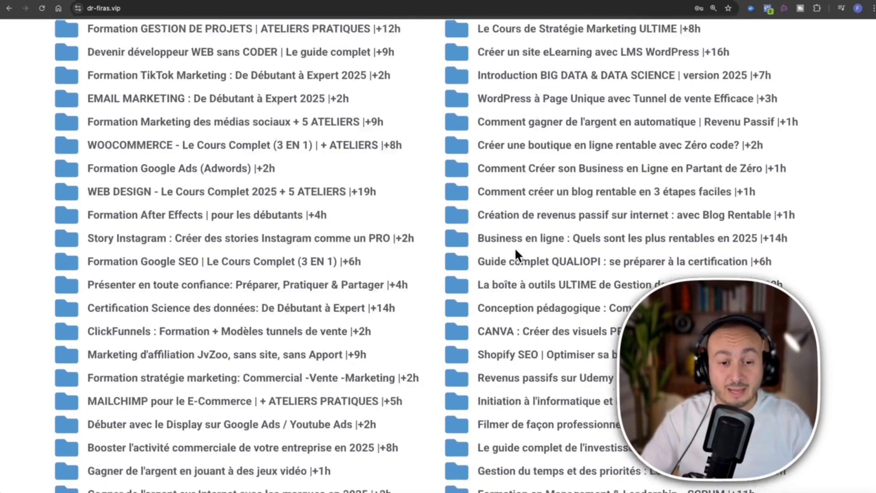
{"action": "scroll", "coordinate": [515, 253], "scroll_direction": "down", "scroll_amount": 1}
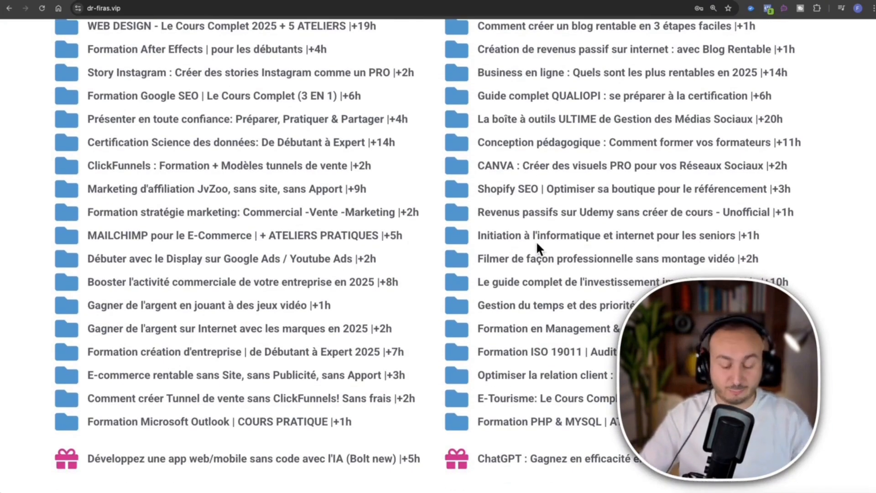
{"action": "left_click", "coordinate": [535, 243]}
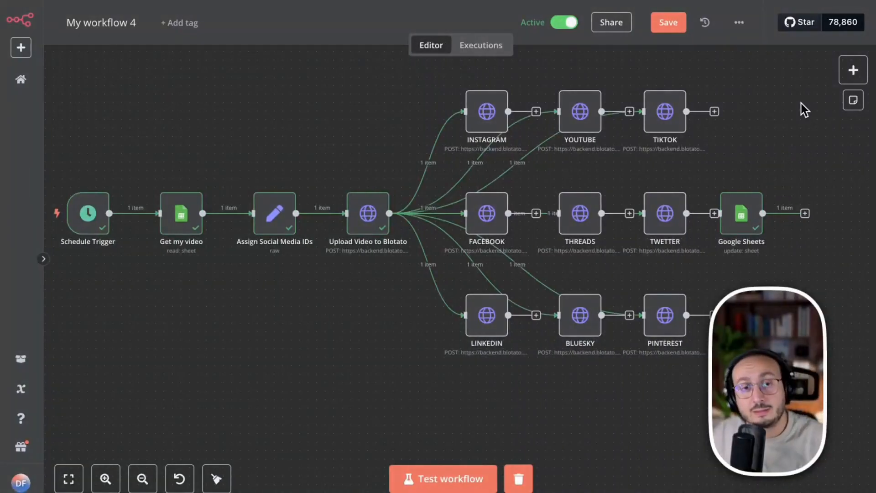
{"action": "left_click", "coordinate": [738, 21]}
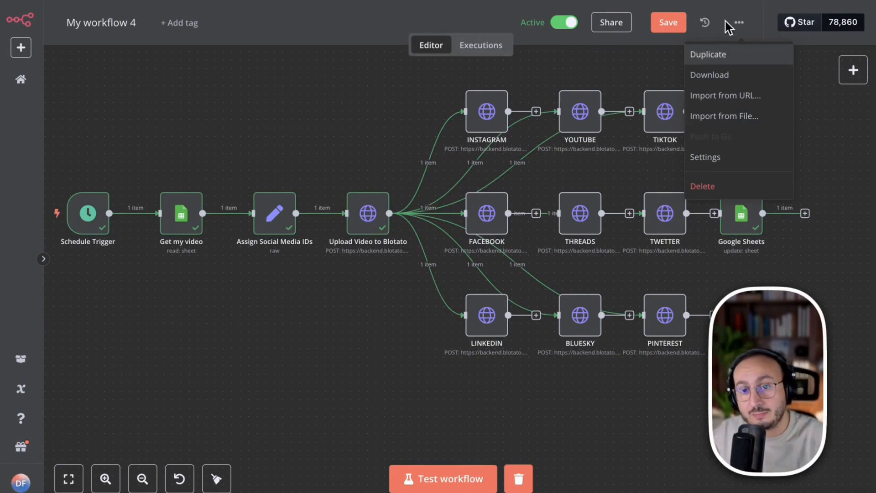
{"action": "left_click", "coordinate": [725, 6]}
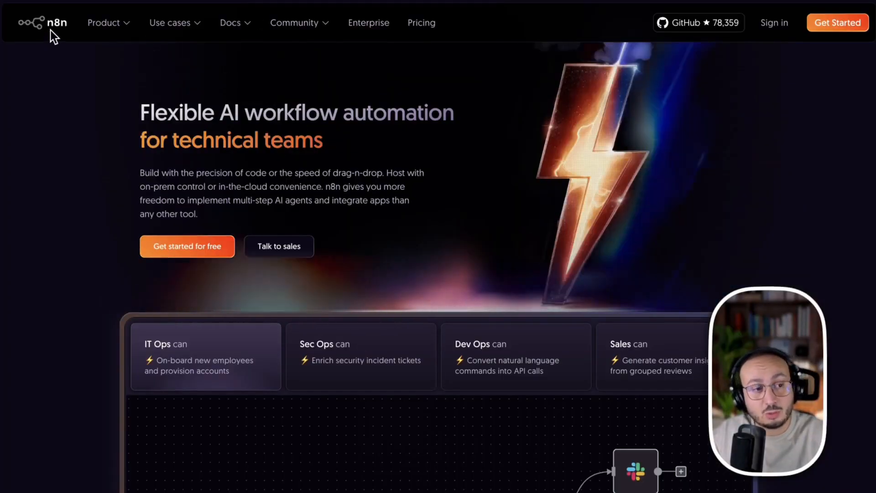
- Open the pricing page on the n8n website and compare the plans under monthly billing
{"action": "left_click", "coordinate": [437, 29]}
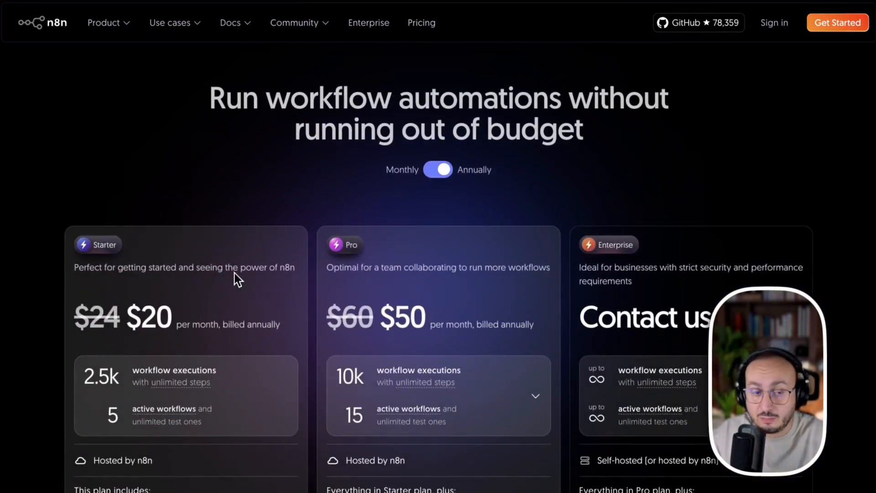
{"action": "left_click", "coordinate": [439, 170]}
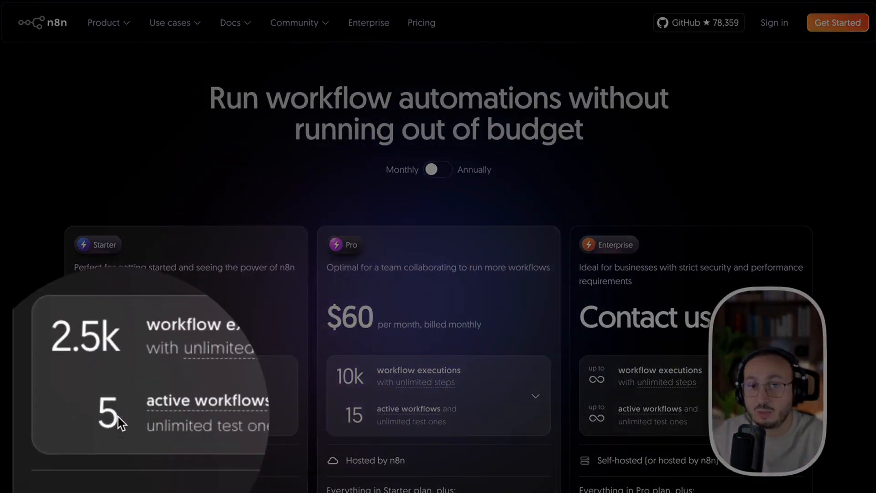
{"action": "left_click", "coordinate": [118, 417]}
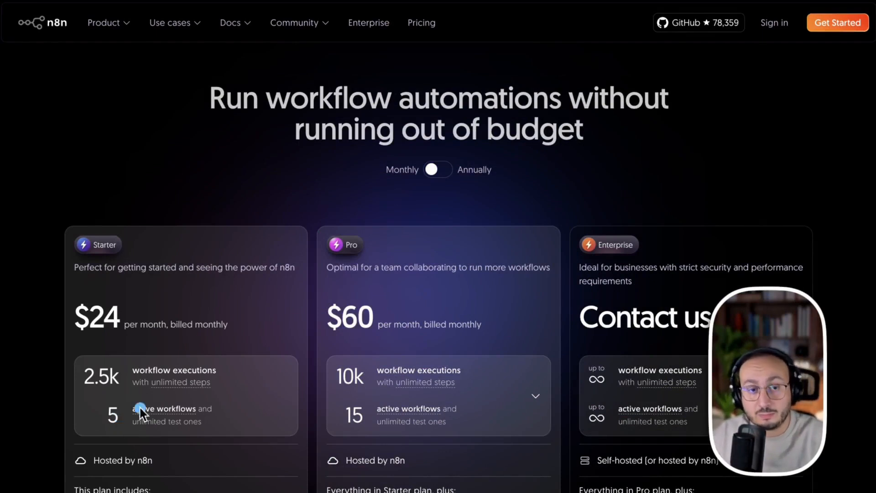
{"action": "left_click_drag", "start_coordinate": [240, 130], "coordinate": [154, 399]}
{"action": "key", "text": "ctrl+z"}
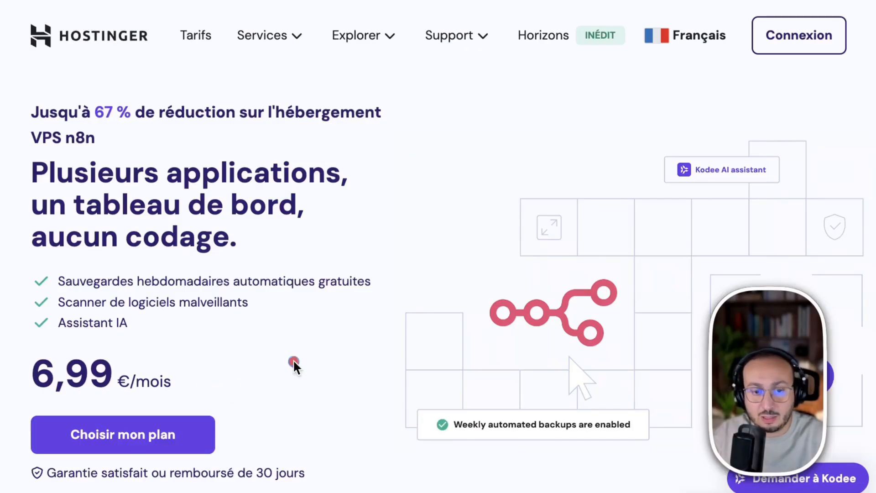
- Compare the n8n VPS hosting plans on the Hostinger page and select the KVM 2 plan
{"action": "scroll", "coordinate": [411, 418], "scroll_direction": "down", "scroll_amount": 7}
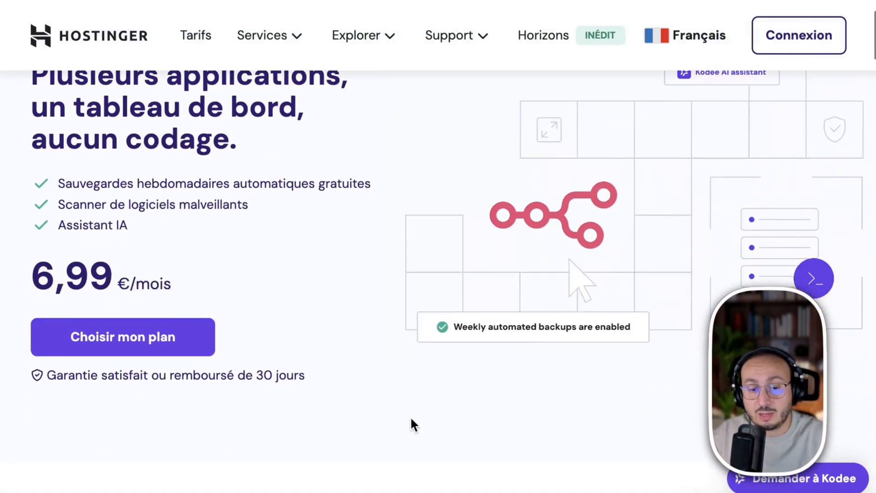
{"action": "scroll", "coordinate": [411, 419], "scroll_direction": "down", "scroll_amount": 7}
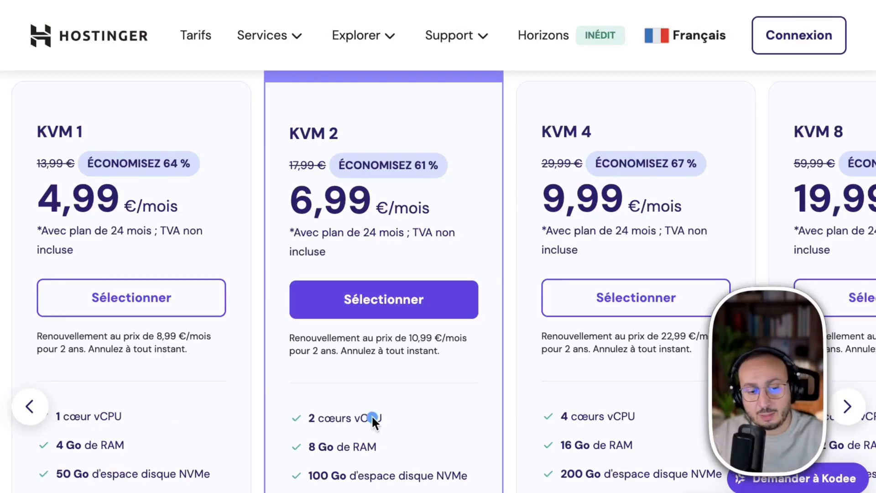
{"action": "left_click", "coordinate": [380, 416]}
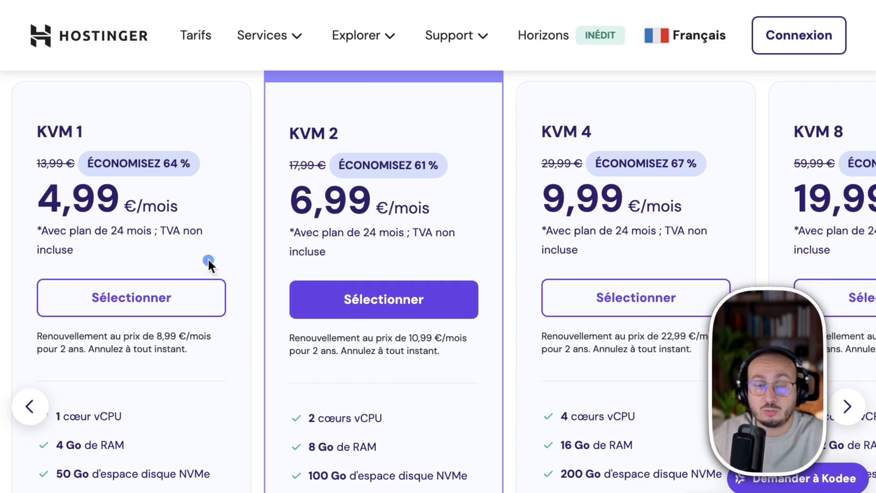
{"action": "left_click", "coordinate": [410, 309]}
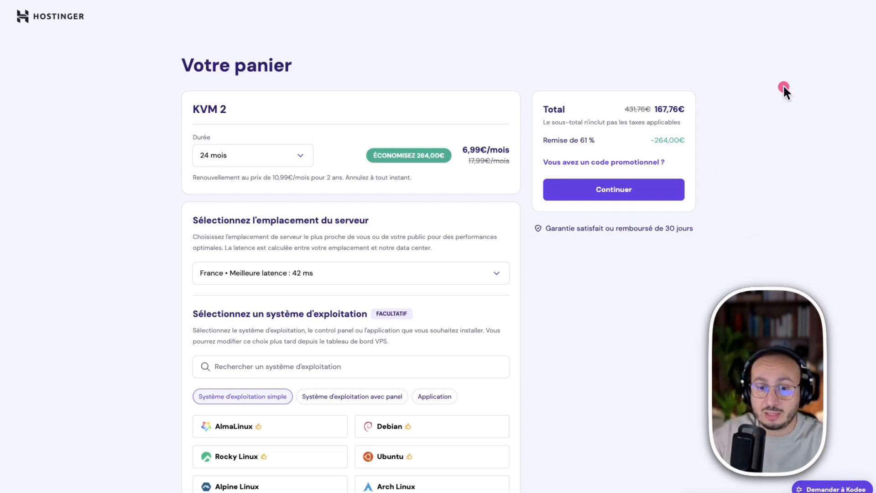
- Enter the promotional code for the KVM 2 plan in the cart and apply it to the order
{"action": "left_click", "coordinate": [607, 163]}
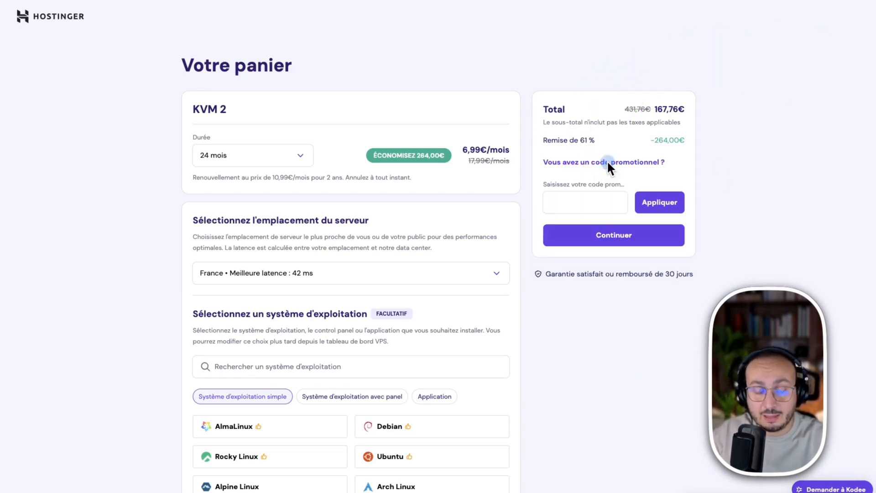
{"action": "left_click", "coordinate": [584, 204]}
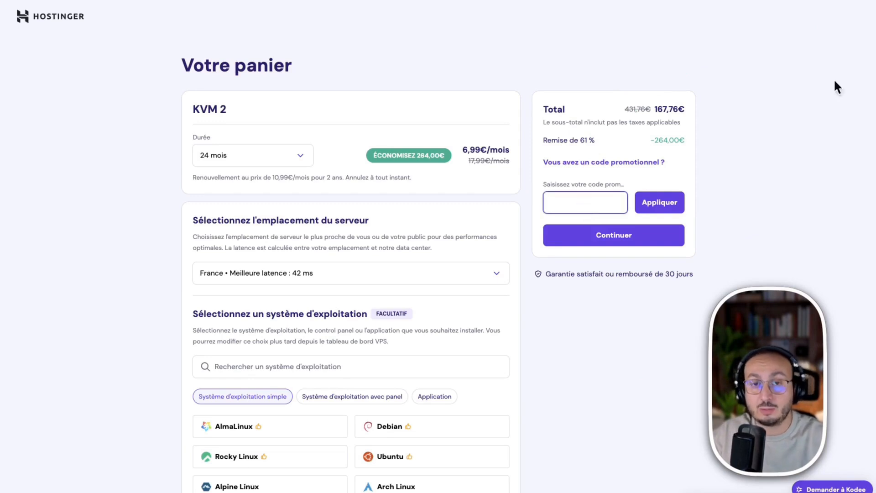
{"action": "type", "text": "D"}
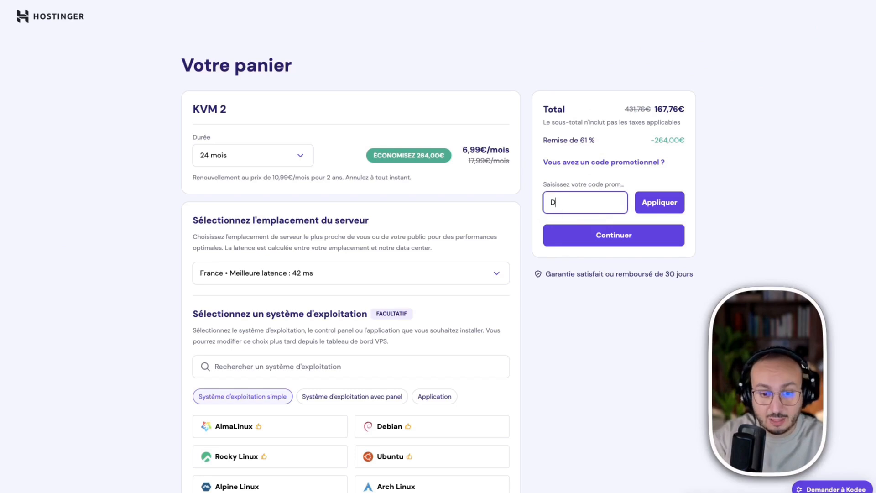
{"action": "type", "text": "RFRAS"}
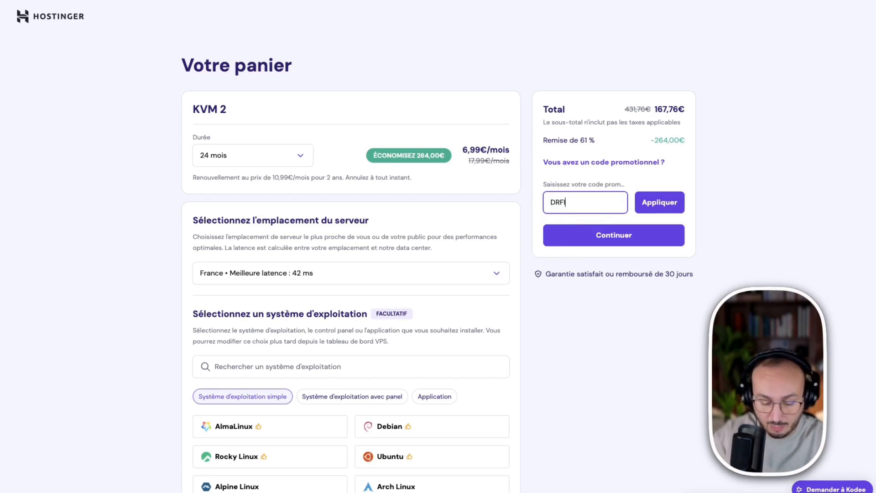
{"action": "left_click", "coordinate": [564, 202]}
{"action": "left_click", "coordinate": [653, 202]}
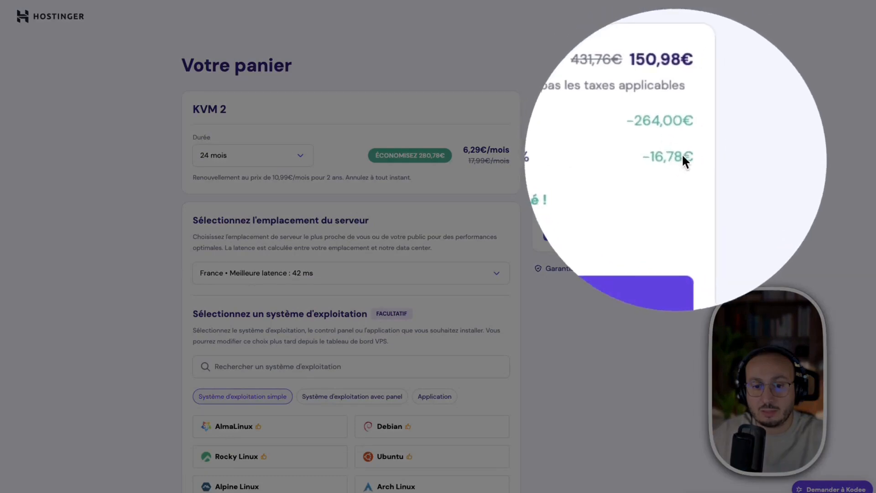
{"action": "left_click", "coordinate": [669, 139]}
{"action": "left_click", "coordinate": [715, 119]}
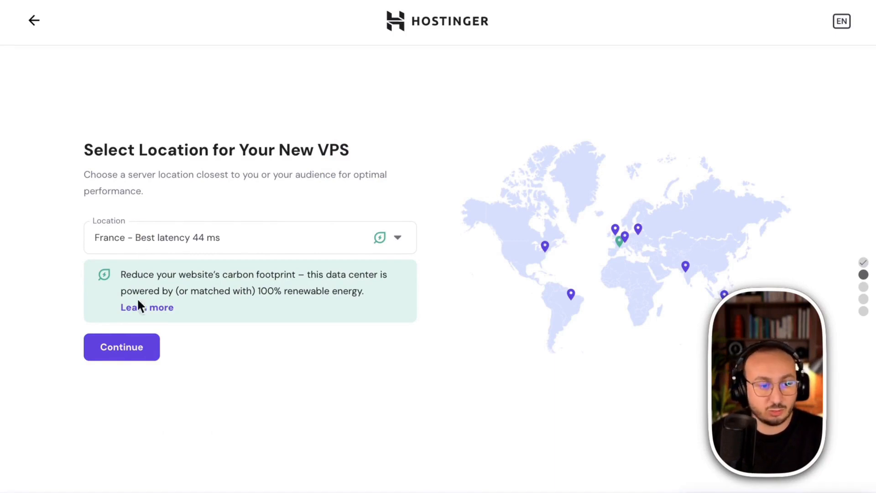
- Confirm France as the VPS location and select the n8n application as the server's OS template
{"action": "left_click", "coordinate": [123, 354]}
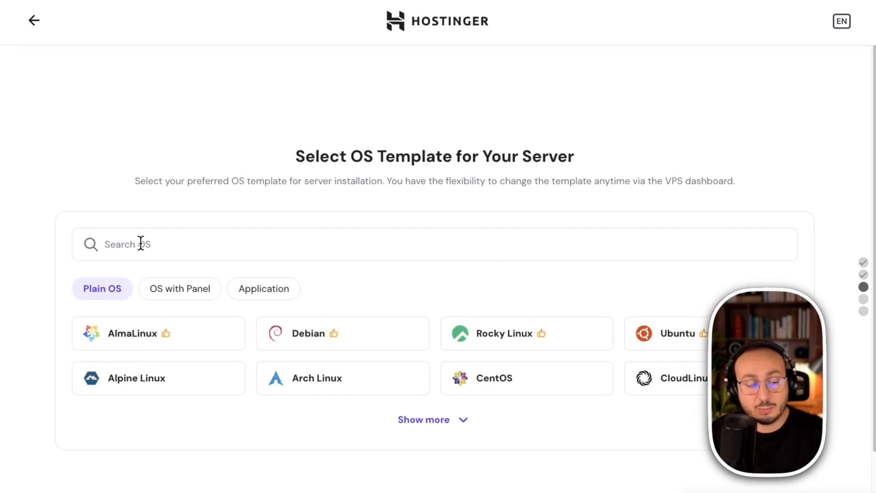
{"action": "left_click", "coordinate": [271, 290]}
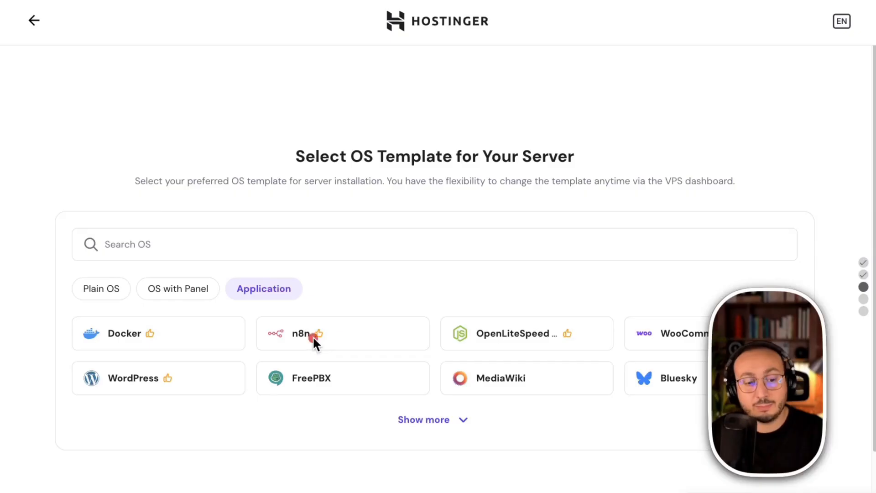
{"action": "left_click", "coordinate": [107, 243]}
{"action": "type", "text": "n8n"}
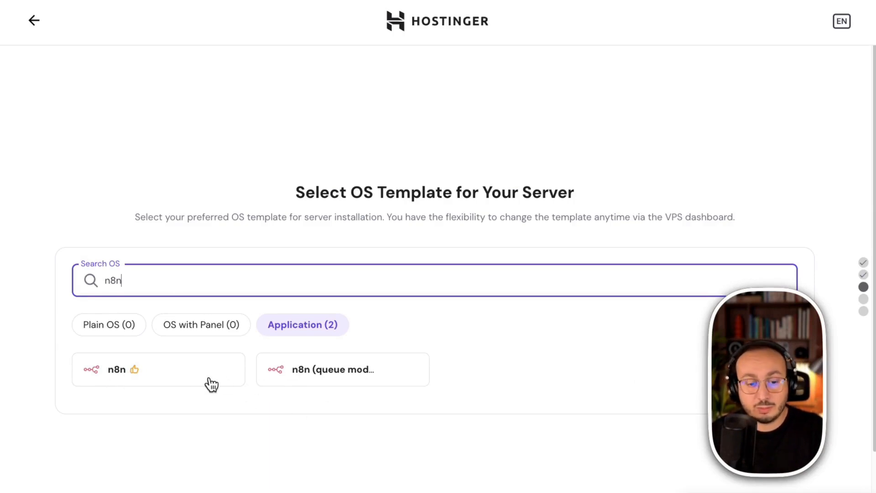
{"action": "left_click", "coordinate": [120, 371]}
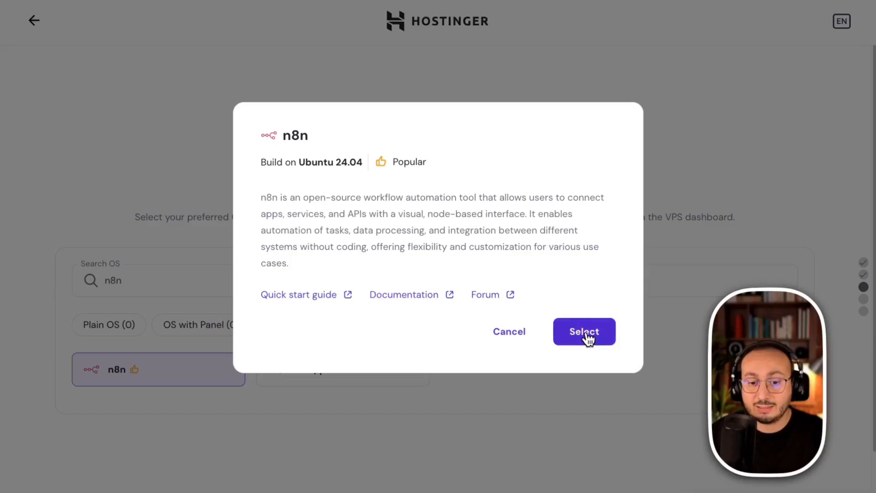
{"action": "left_click", "coordinate": [584, 331]}
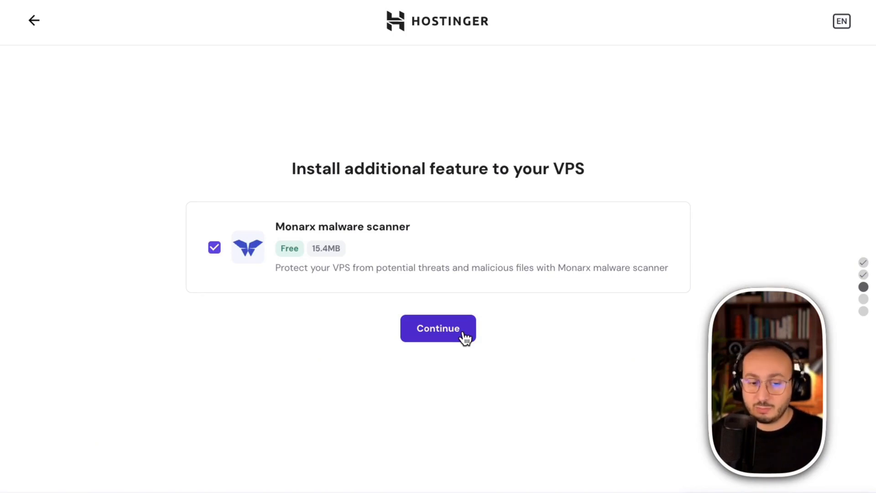
- Keep the Monarx malware scanner, generate the VPS root password and finish the server setup
{"action": "left_click", "coordinate": [429, 328]}
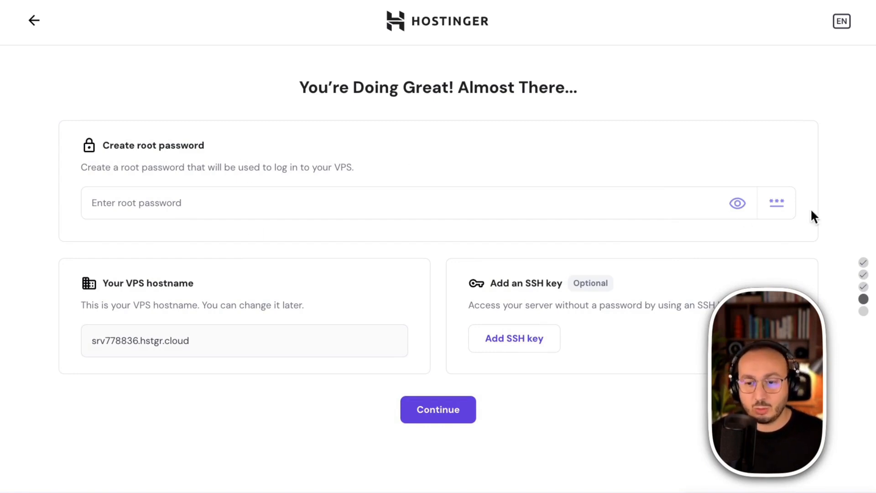
{"action": "left_click", "coordinate": [776, 203]}
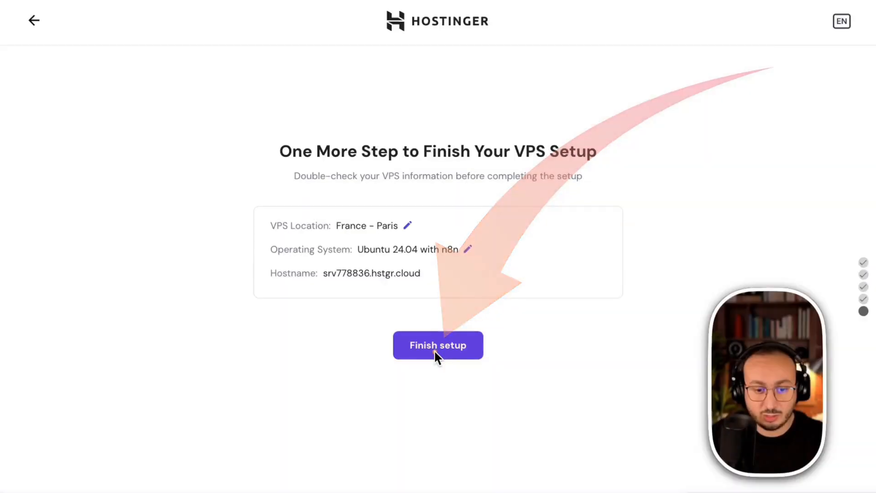
{"action": "left_click", "coordinate": [435, 351]}
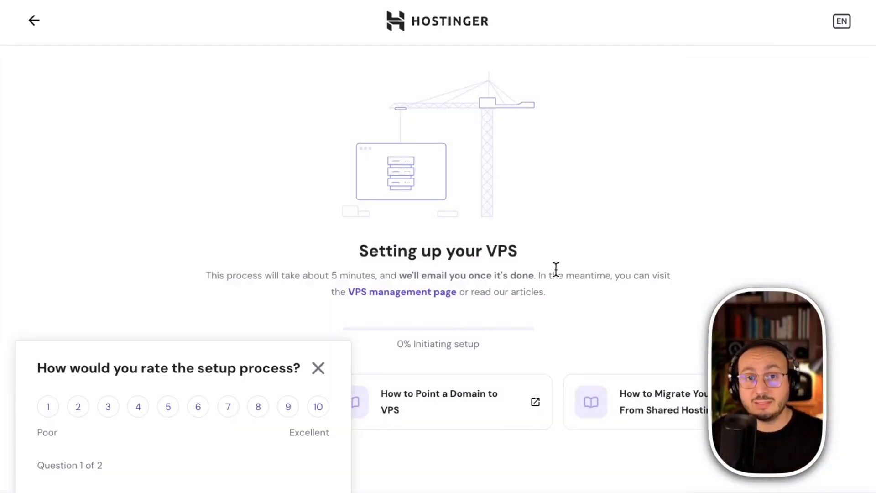
- Dismiss the setup rating survey and open the n8n application from the VPS dashboard
{"action": "left_click", "coordinate": [320, 366]}
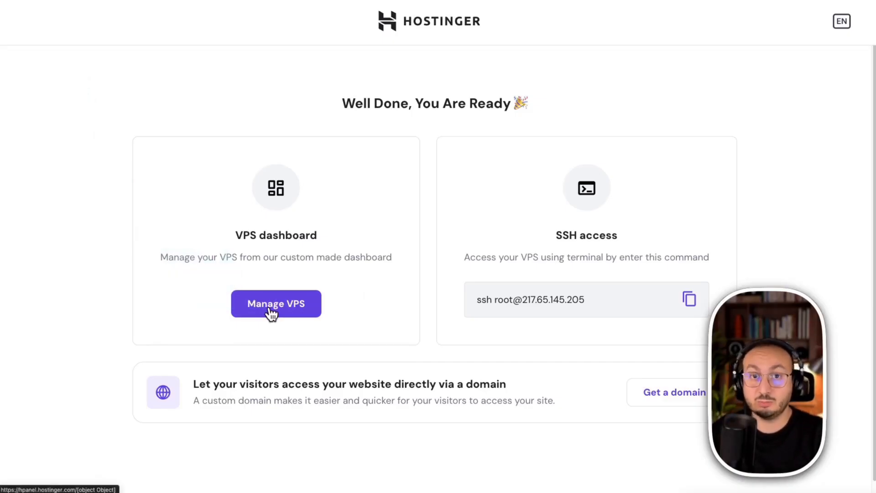
{"action": "left_click", "coordinate": [274, 304]}
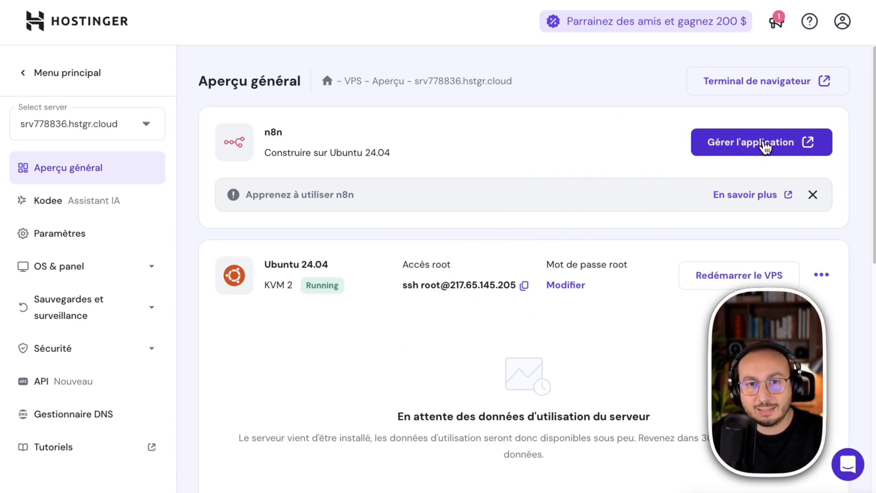
{"action": "left_click", "coordinate": [765, 147]}
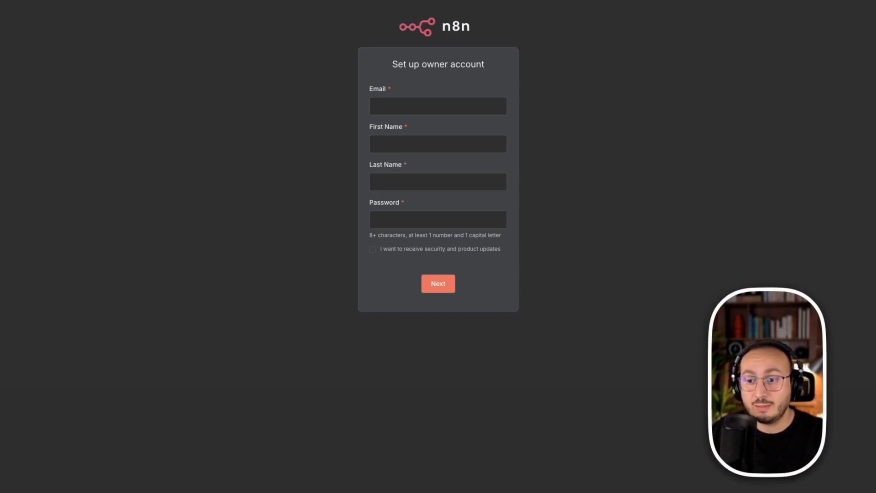
{"action": "left_click_drag", "start_coordinate": [345, 76], "coordinate": [524, 120]}
{"action": "mouse_move", "coordinate": [522, 314]}
{"action": "left_mouse_down"}
{"action": "mouse_move", "coordinate": [387, 205]}
{"action": "mouse_move", "coordinate": [349, 58]}
{"action": "mouse_move", "coordinate": [359, 46]}
{"action": "left_mouse_up"}
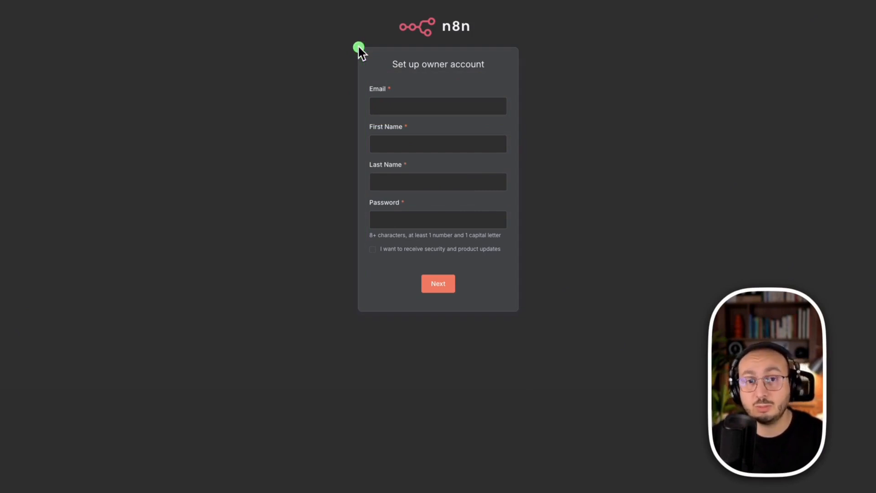
{"action": "mouse_move", "coordinate": [359, 47]}
{"action": "left_mouse_down"}
{"action": "mouse_move", "coordinate": [422, 245]}
{"action": "mouse_move", "coordinate": [521, 316]}
{"action": "left_mouse_up"}
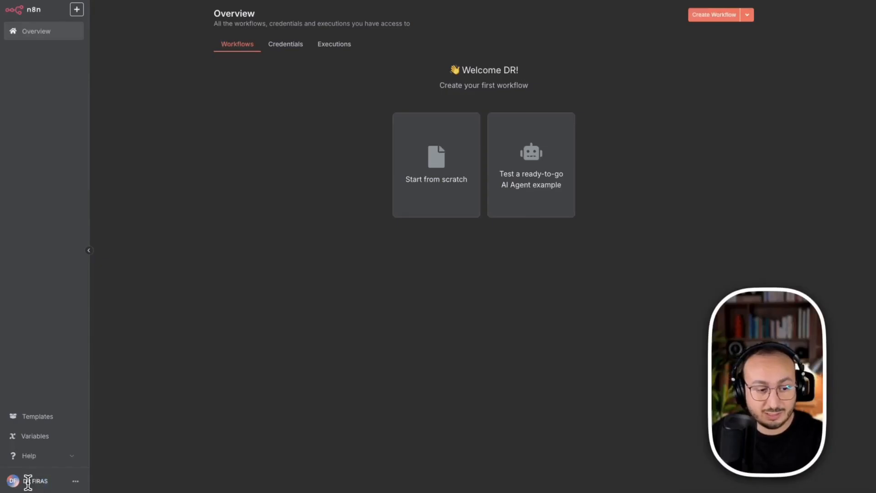
- Register the n8n Community Edition with its activation key in the usage and plan settings, and return to the overview
{"action": "left_click", "coordinate": [77, 481]}
{"action": "left_click", "coordinate": [90, 441]}
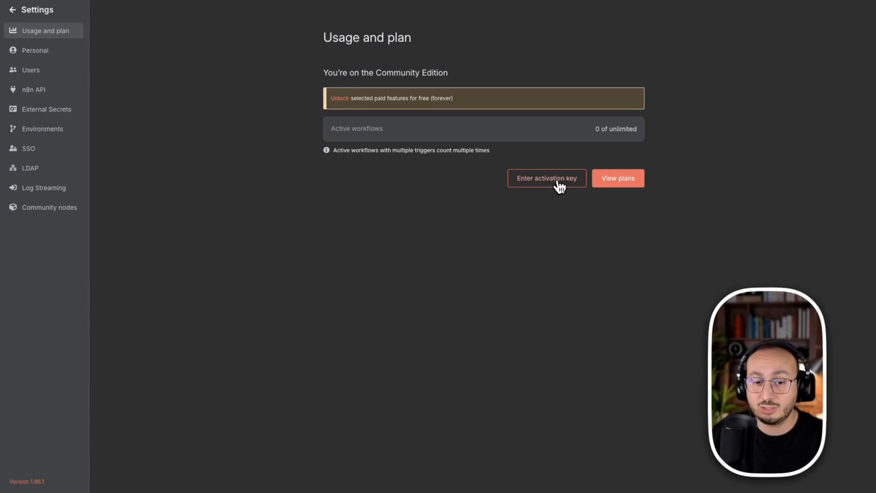
{"action": "left_click", "coordinate": [558, 185]}
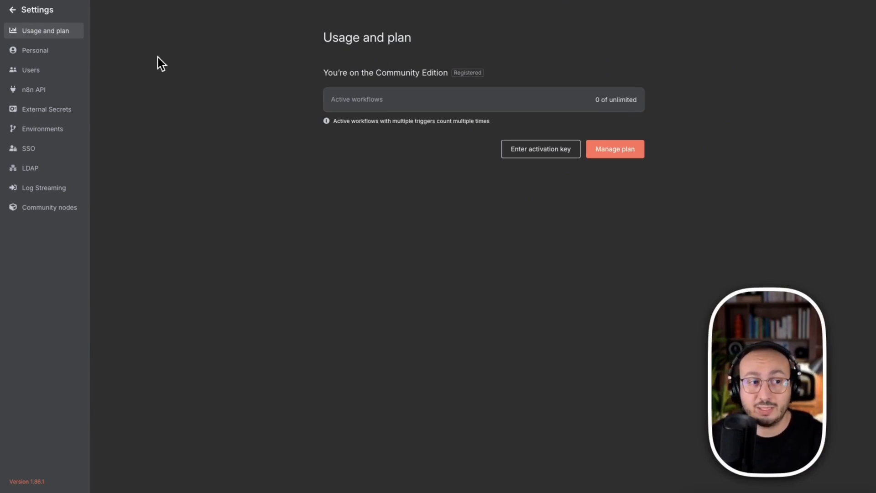
{"action": "left_click", "coordinate": [20, 13]}
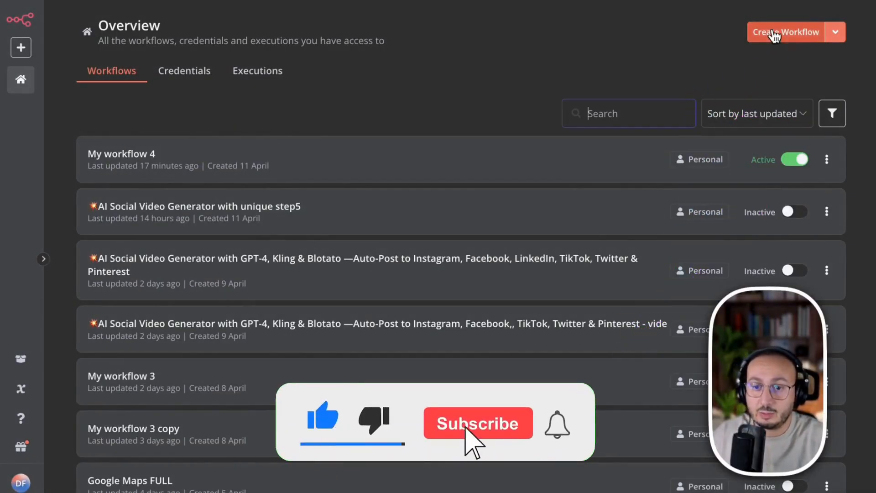
- Create a new workflow and import My_workflow_4.json from the Téléchargements folder into it
{"action": "left_click", "coordinate": [803, 33]}
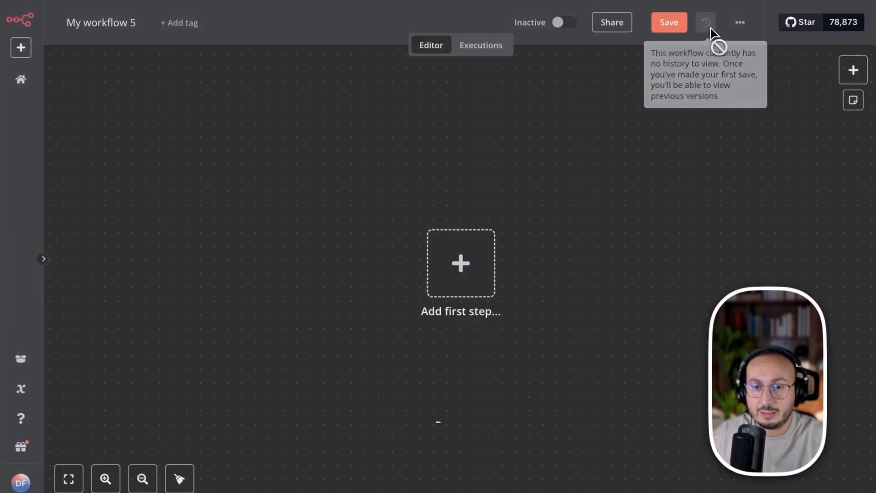
{"action": "left_click", "coordinate": [740, 24]}
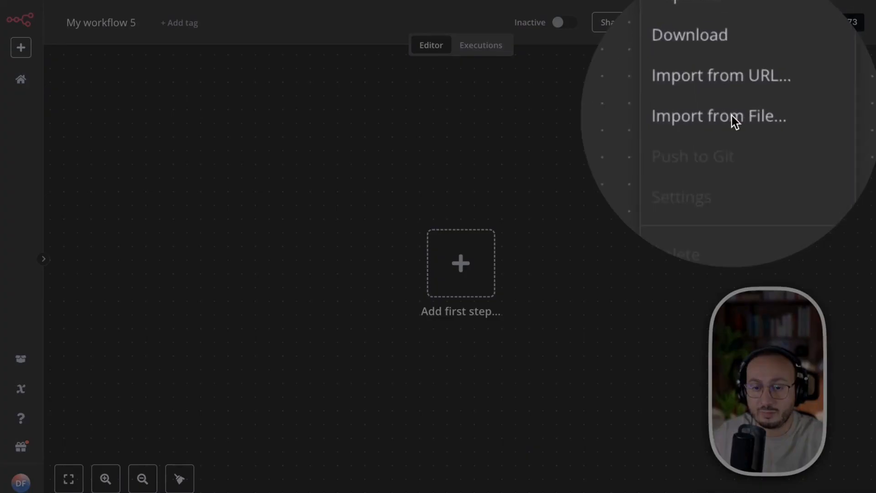
{"action": "left_click", "coordinate": [732, 116]}
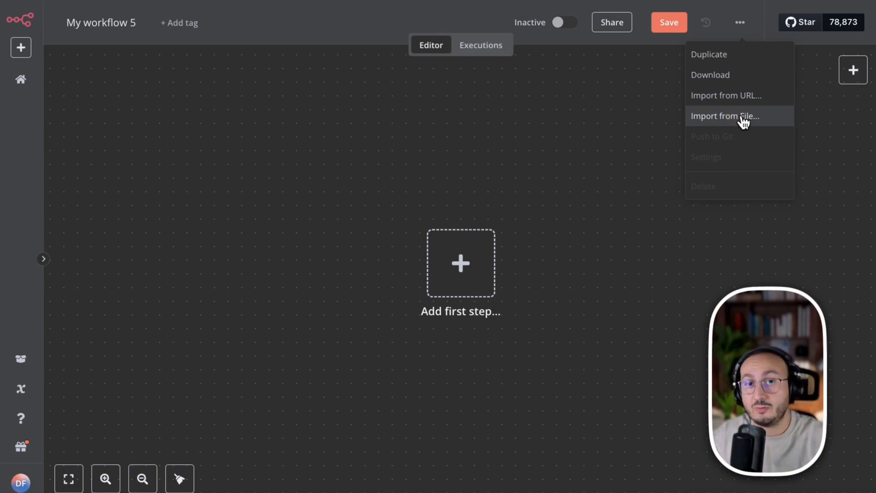
{"action": "left_click", "coordinate": [379, 203]}
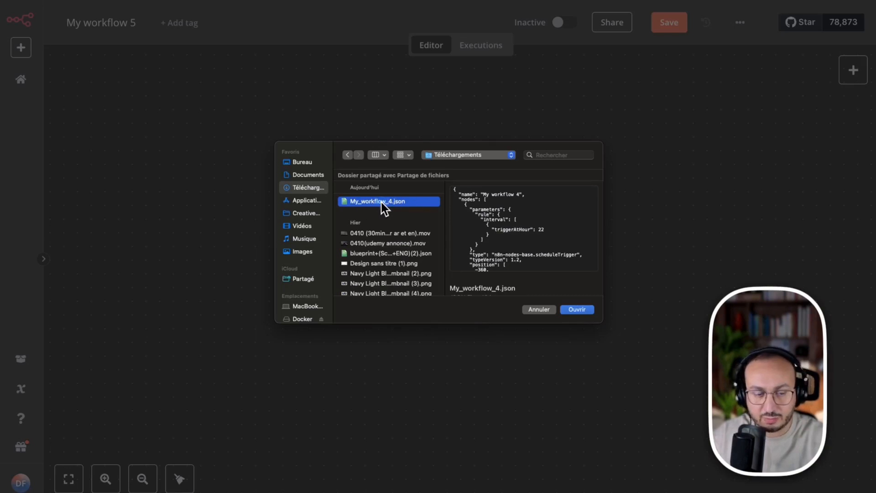
{"action": "left_click", "coordinate": [577, 309]}
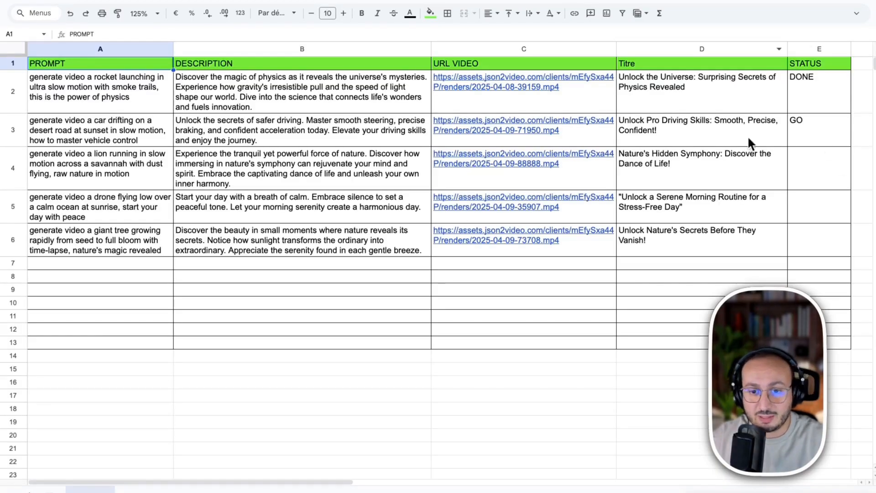
- Copy the video link in cell C3 of the video spreadsheet and run a test of the imported n8n workflow
{"action": "right_click", "coordinate": [531, 119]}
{"action": "left_click", "coordinate": [566, 135]}
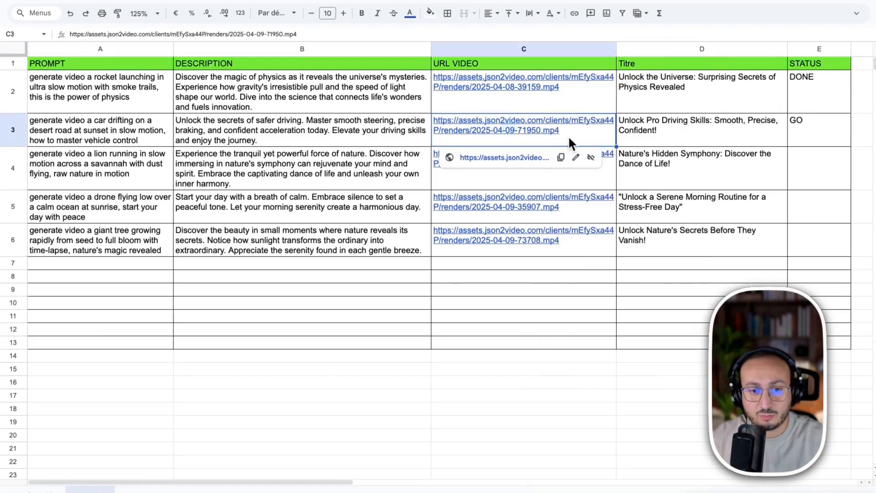
{"action": "left_click", "coordinate": [561, 158]}
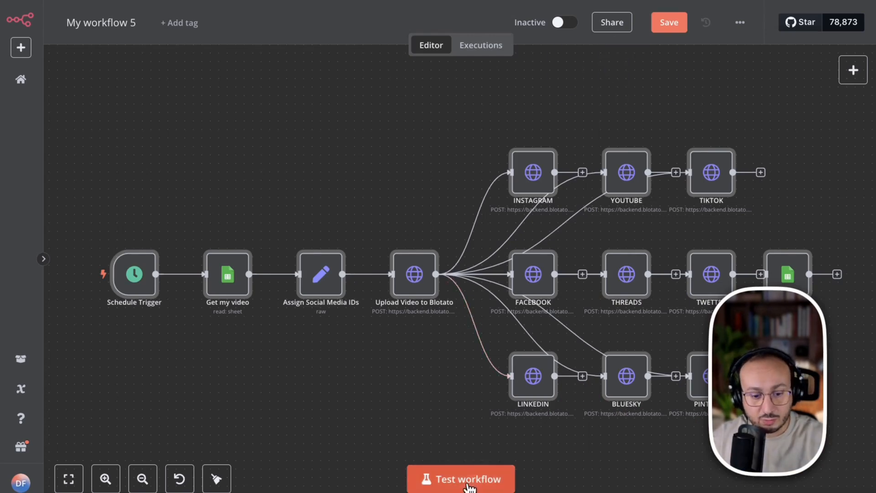
{"action": "left_click", "coordinate": [471, 481]}
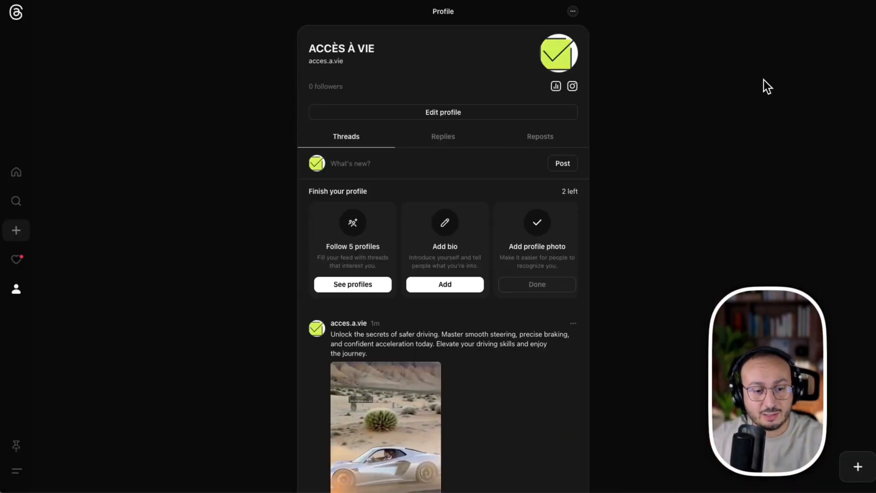
- Check the newly published driving video on the Threads, X, TikTok and Facebook profiles
{"action": "left_click_drag", "start_coordinate": [764, 80], "coordinate": [372, 279]}
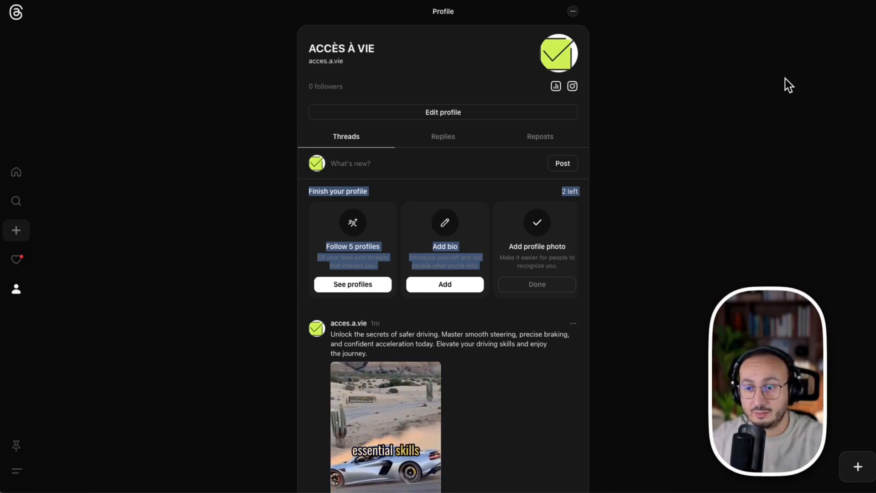
{"action": "mouse_move", "coordinate": [801, 53]}
{"action": "left_mouse_down"}
{"action": "mouse_move", "coordinate": [518, 269]}
{"action": "mouse_move", "coordinate": [446, 348]}
{"action": "left_mouse_up"}
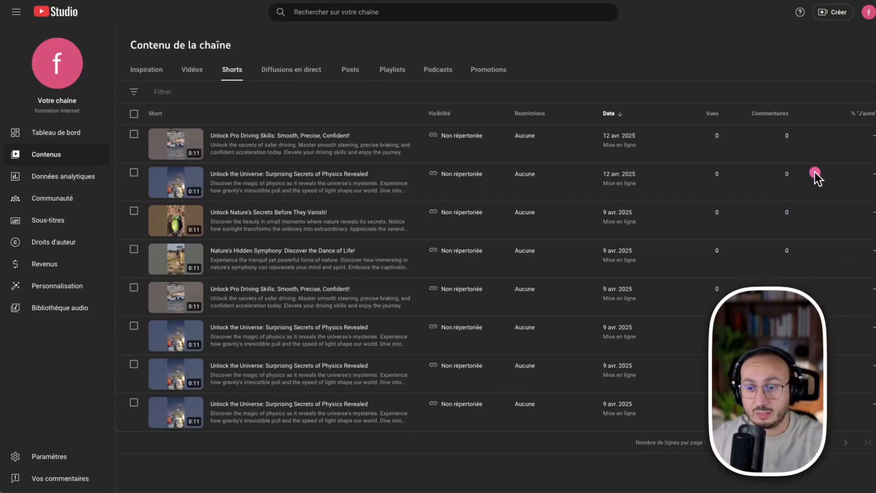
{"action": "left_click_drag", "start_coordinate": [815, 176], "coordinate": [401, 172]}
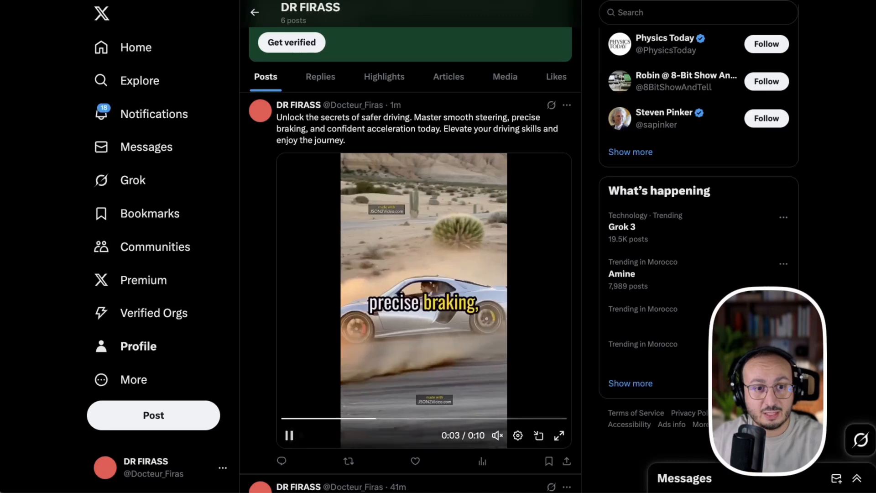
{"action": "left_click_drag", "start_coordinate": [802, 45], "coordinate": [508, 254]}
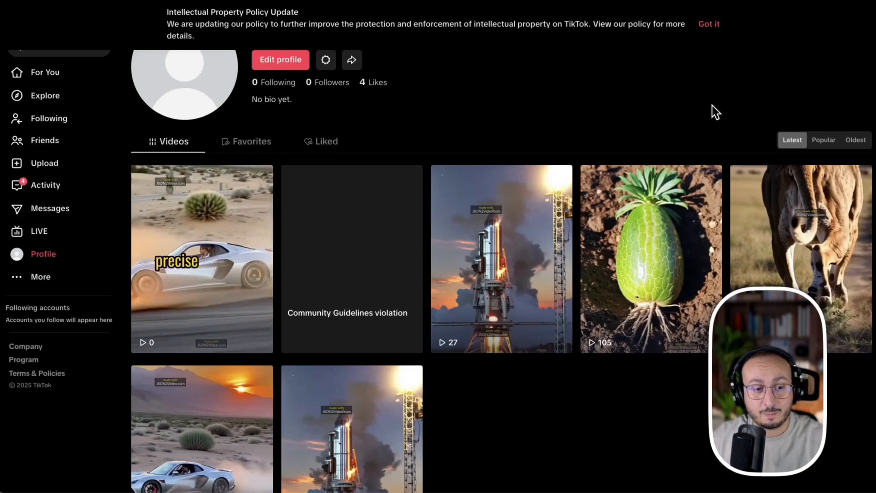
{"action": "mouse_move", "coordinate": [710, 47]}
{"action": "left_mouse_down"}
{"action": "mouse_move", "coordinate": [361, 145]}
{"action": "mouse_move", "coordinate": [262, 203]}
{"action": "left_mouse_up"}
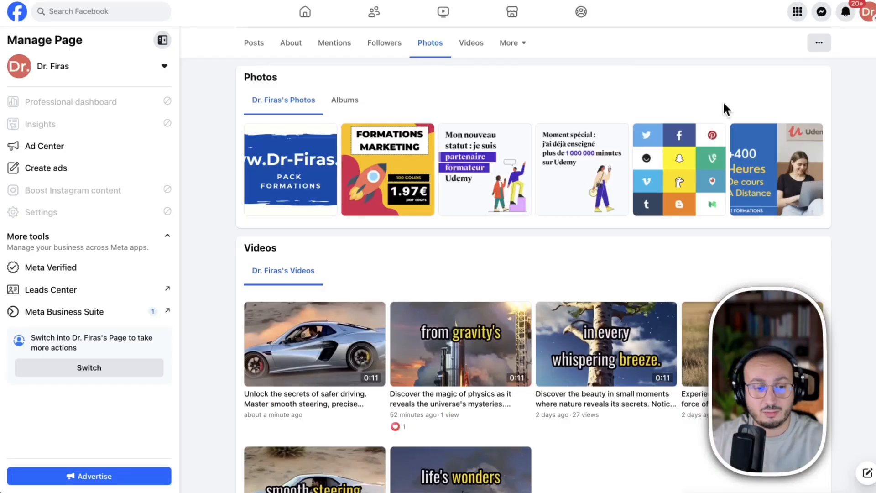
{"action": "mouse_move", "coordinate": [723, 100]}
{"action": "left_mouse_down"}
{"action": "mouse_move", "coordinate": [477, 171]}
{"action": "mouse_move", "coordinate": [302, 319]}
{"action": "left_mouse_up"}
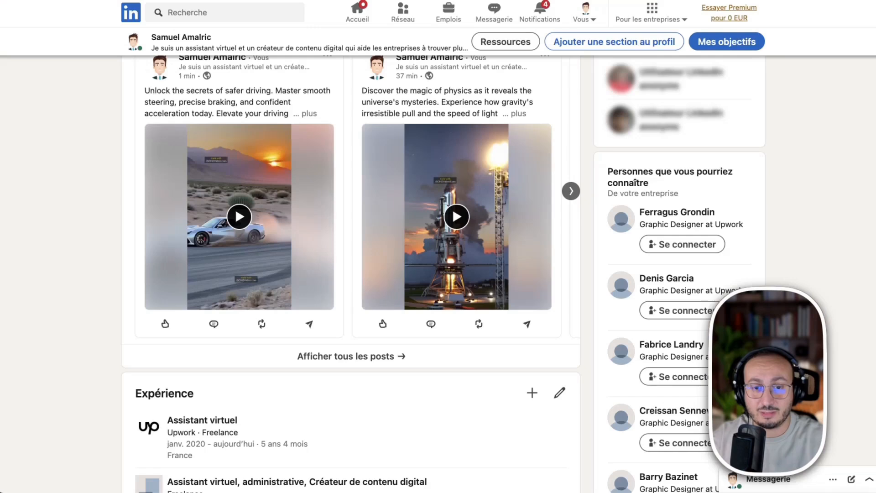
{"action": "mouse_move", "coordinate": [789, 74]}
{"action": "left_mouse_down"}
{"action": "mouse_move", "coordinate": [393, 132]}
{"action": "mouse_move", "coordinate": [289, 188]}
{"action": "left_mouse_up"}
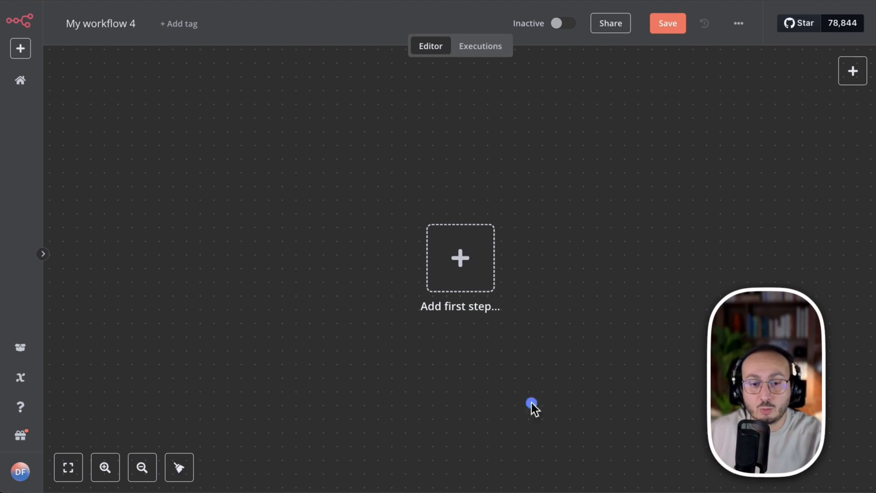
- Add a Schedule Trigger node as the first step of the empty workflow My workflow 4
{"action": "left_click", "coordinate": [557, 25]}
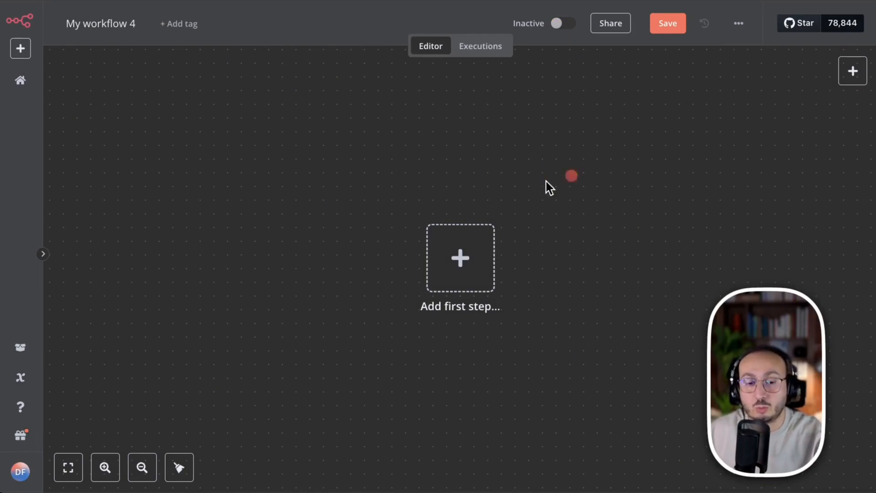
{"action": "left_click_drag", "start_coordinate": [473, 259], "coordinate": [364, 248]}
{"action": "left_click_drag", "start_coordinate": [280, 220], "coordinate": [269, 212]}
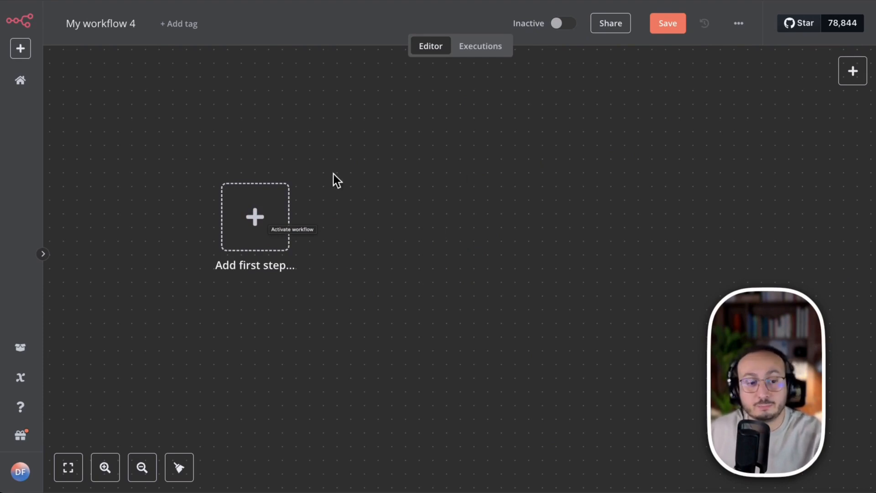
{"action": "left_click", "coordinate": [256, 219]}
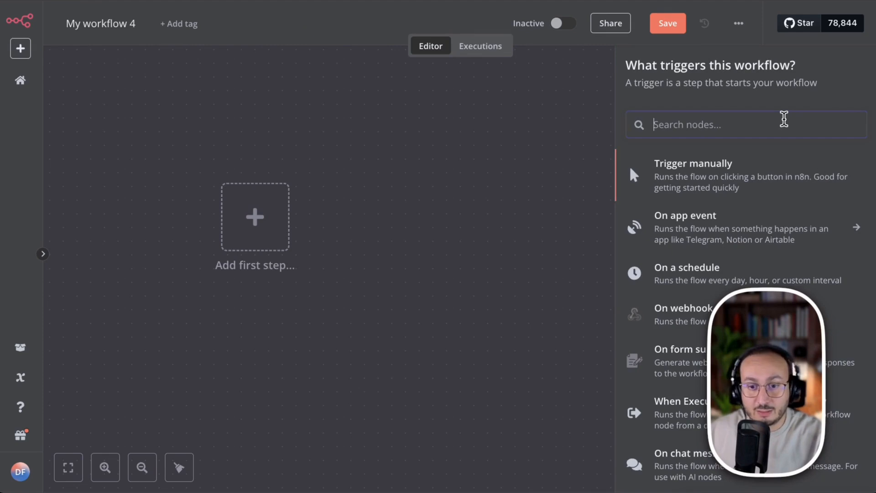
{"action": "type", "text": "SCH"}
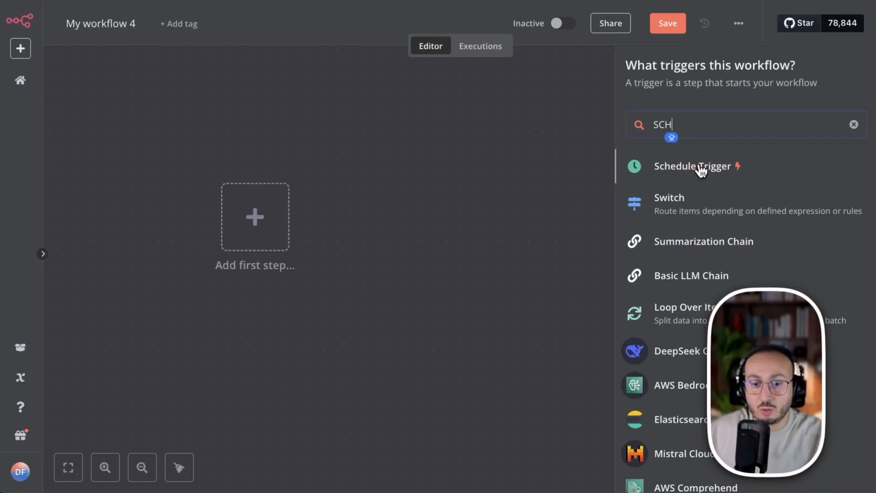
{"action": "left_click", "coordinate": [698, 169]}
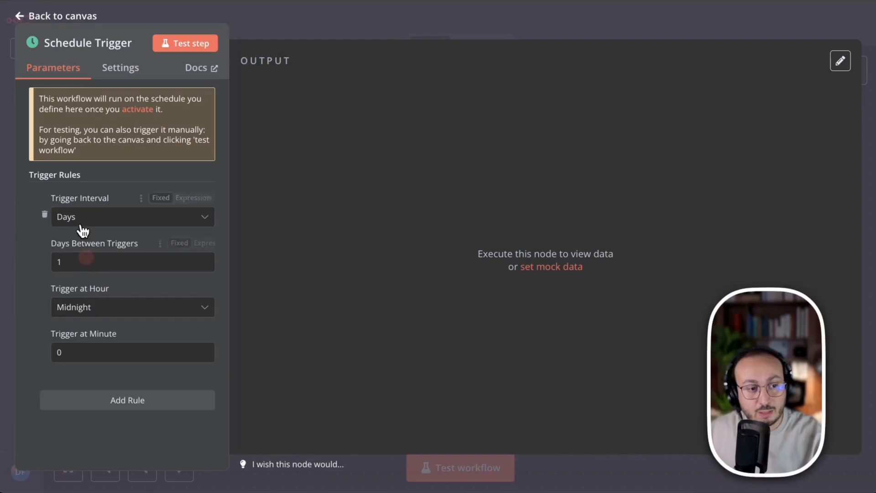
- Set the Schedule Trigger's interval to Days with the trigger hour at 10pm, and return to the canvas
{"action": "left_click", "coordinate": [82, 223]}
{"action": "left_click", "coordinate": [100, 297]}
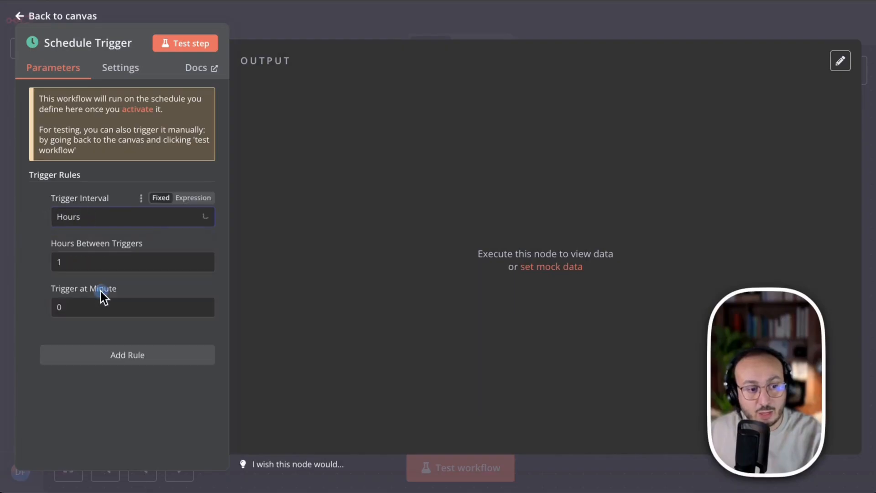
{"action": "left_click", "coordinate": [95, 216]}
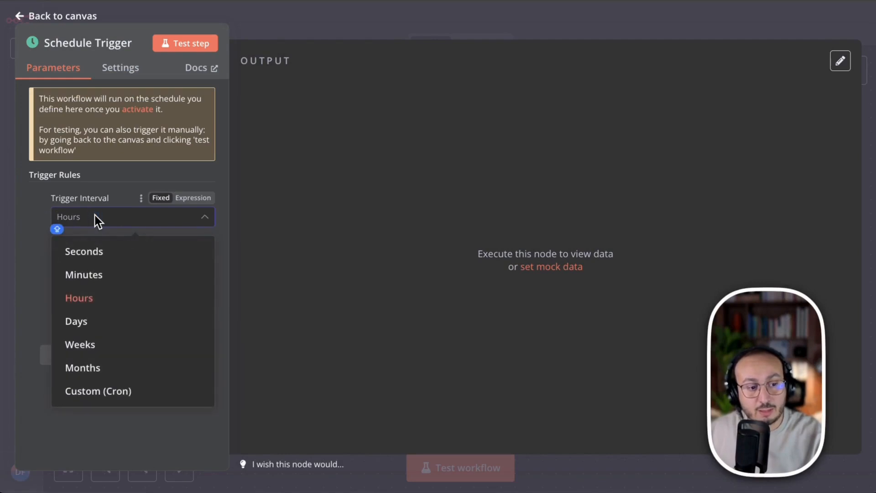
{"action": "left_click", "coordinate": [107, 324]}
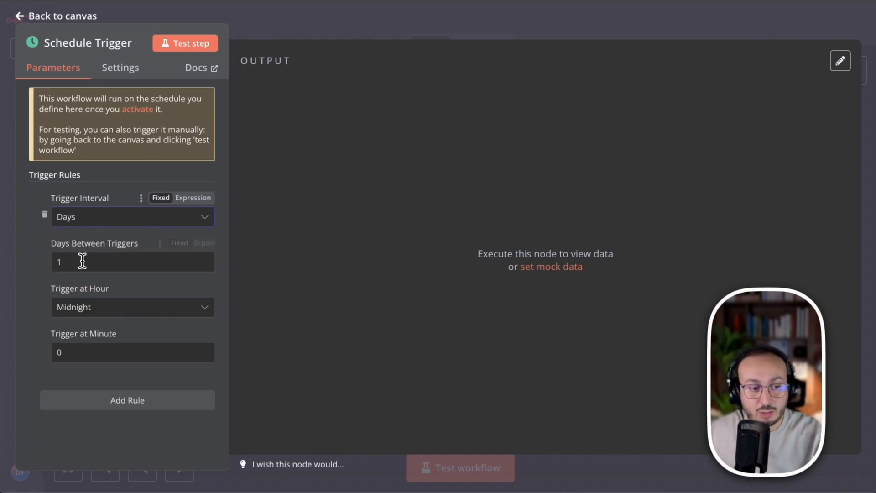
{"action": "left_click", "coordinate": [80, 306]}
{"action": "scroll", "coordinate": [132, 250], "scroll_direction": "down", "scroll_amount": 5}
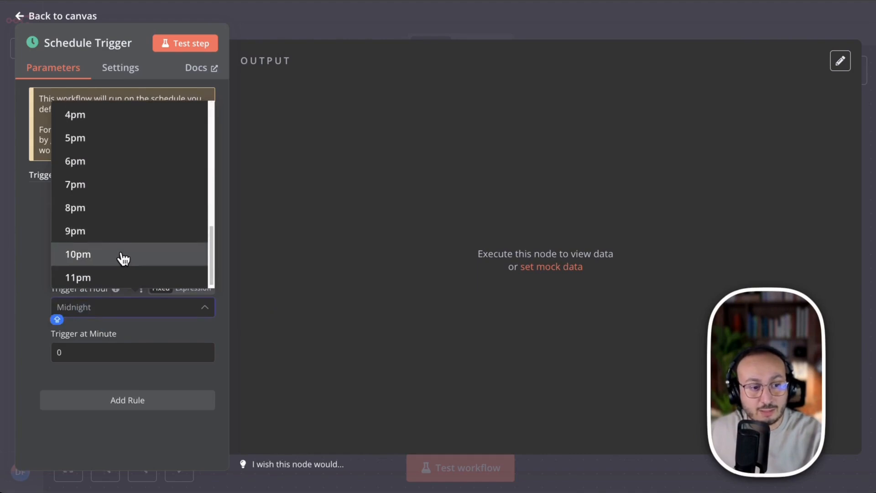
{"action": "left_click", "coordinate": [119, 256]}
{"action": "left_click", "coordinate": [502, 11]}
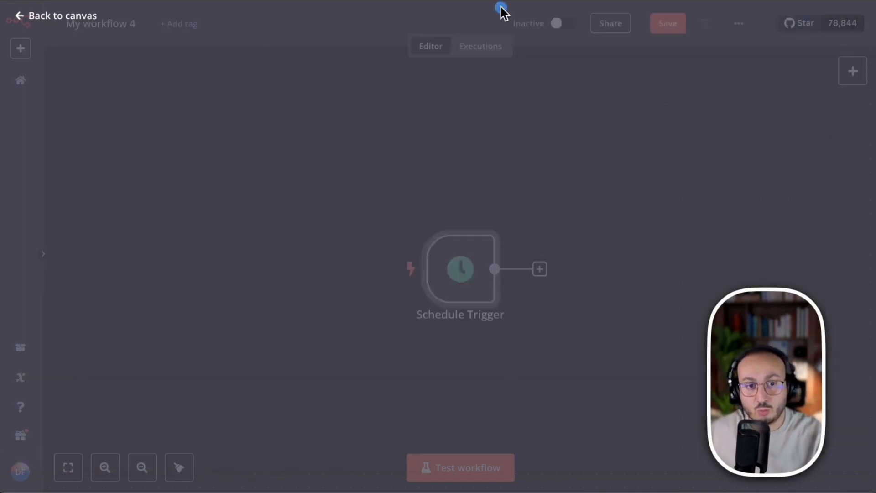
- Reposition the Schedule Trigger node on the canvas to leave room for more nodes, and save the workflow
{"action": "left_click_drag", "start_coordinate": [467, 256], "coordinate": [223, 240]}
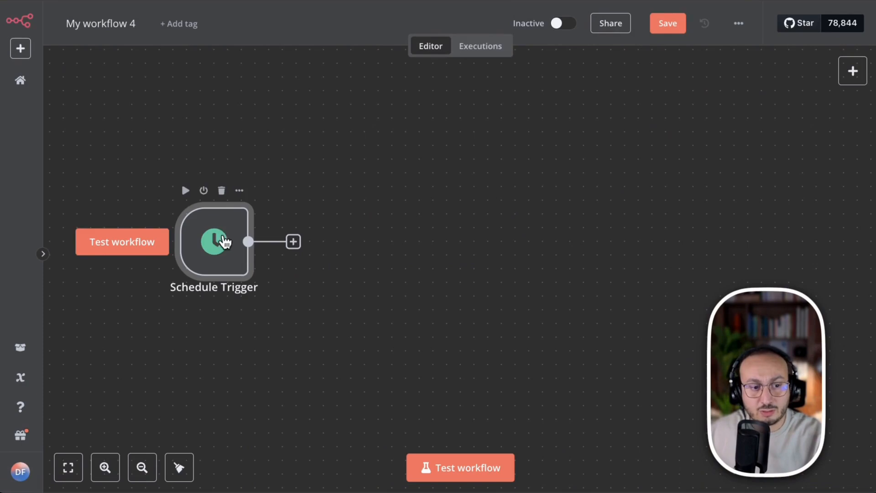
{"action": "left_click", "coordinate": [668, 24]}
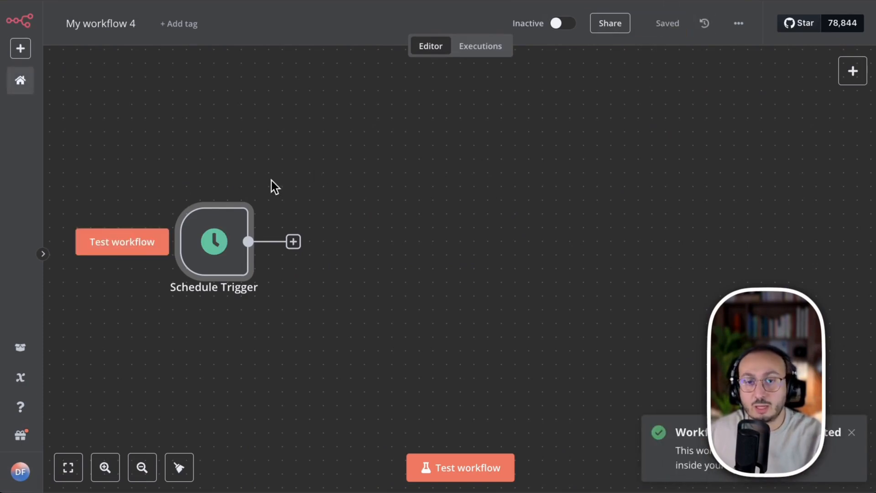
{"action": "mouse_move", "coordinate": [178, 161]}
{"action": "left_mouse_down"}
{"action": "mouse_move", "coordinate": [348, 155]}
{"action": "mouse_move", "coordinate": [418, 197]}
{"action": "left_mouse_up"}
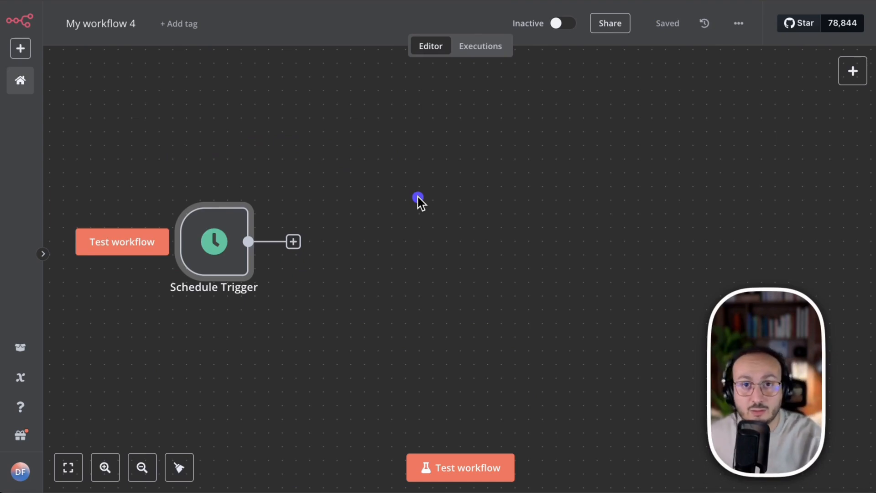
{"action": "mouse_move", "coordinate": [125, 157]}
{"action": "left_mouse_down"}
{"action": "mouse_move", "coordinate": [210, 131]}
{"action": "mouse_move", "coordinate": [370, 187]}
{"action": "left_mouse_up"}
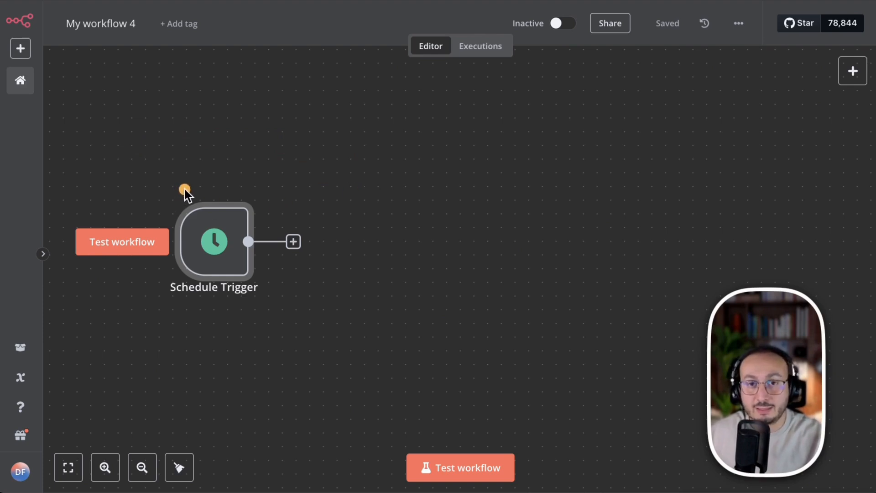
{"action": "left_click_drag", "start_coordinate": [184, 189], "coordinate": [386, 206]}
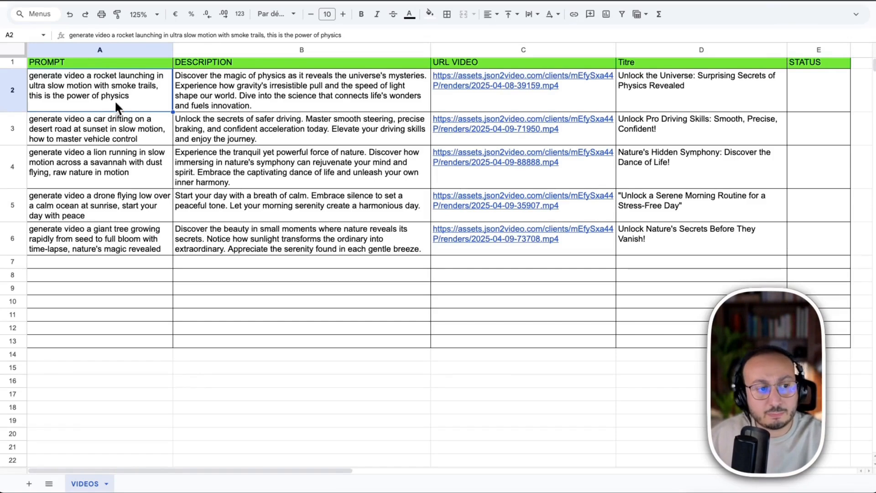
- Review the PROMPT, DESCRIPTION, URL VIDEO, Titre and STATUS columns of the VIDEOS sheet, including its filled and empty rows
{"action": "scroll", "coordinate": [154, 110], "scroll_direction": "up", "scroll_amount": 1}
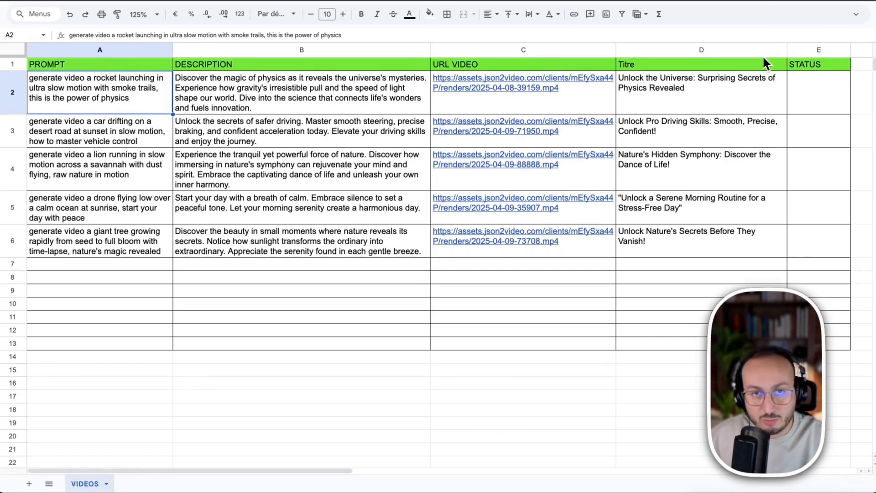
{"action": "left_click", "coordinate": [84, 46]}
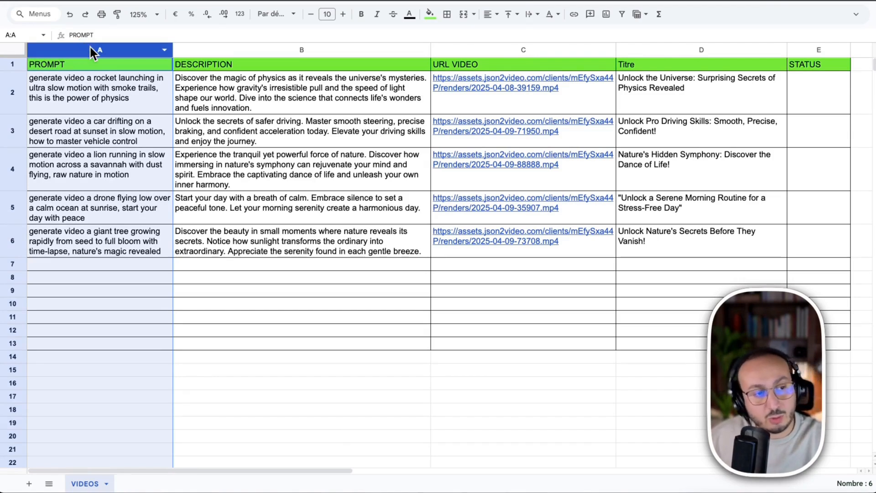
{"action": "left_click", "coordinate": [225, 45]}
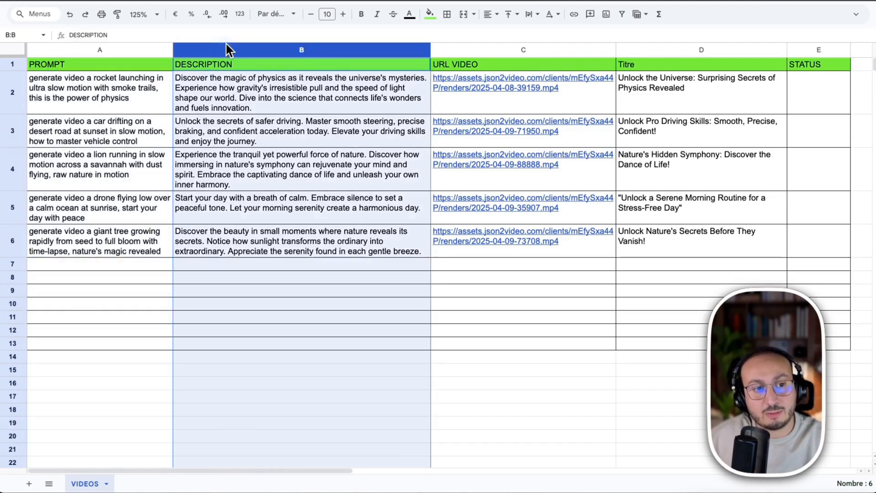
{"action": "left_click", "coordinate": [519, 48]}
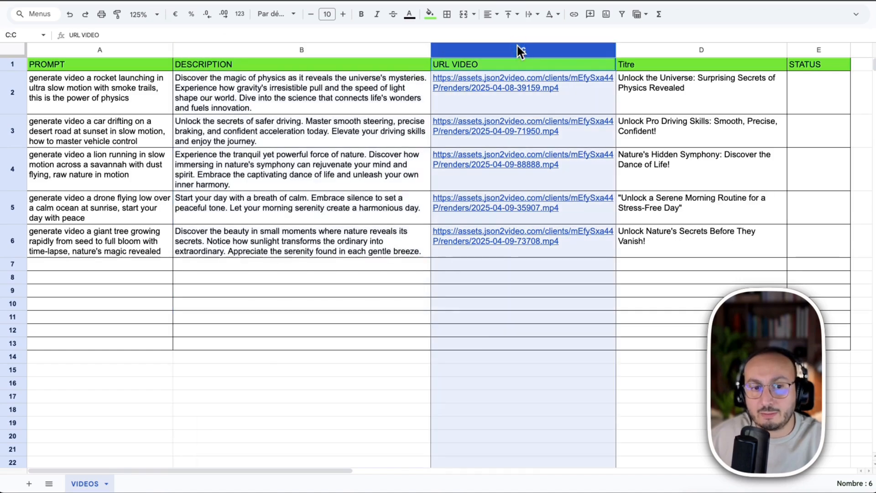
{"action": "left_click", "coordinate": [663, 46]}
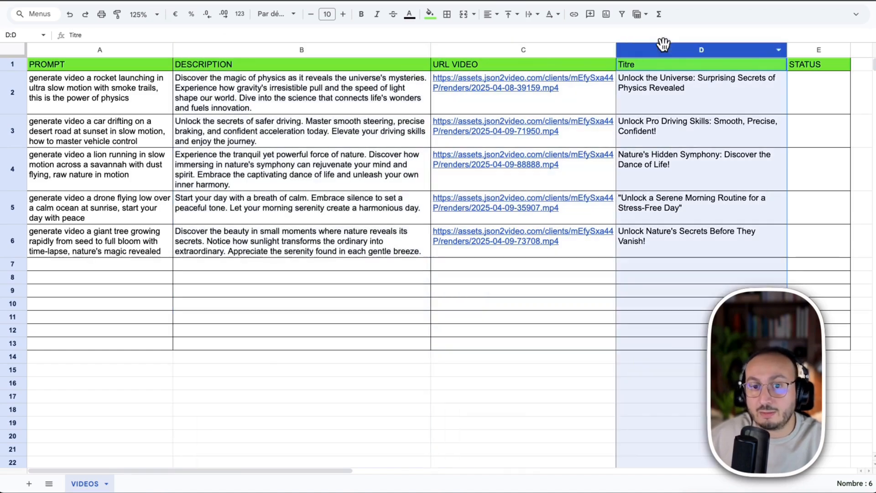
{"action": "left_click", "coordinate": [799, 49]}
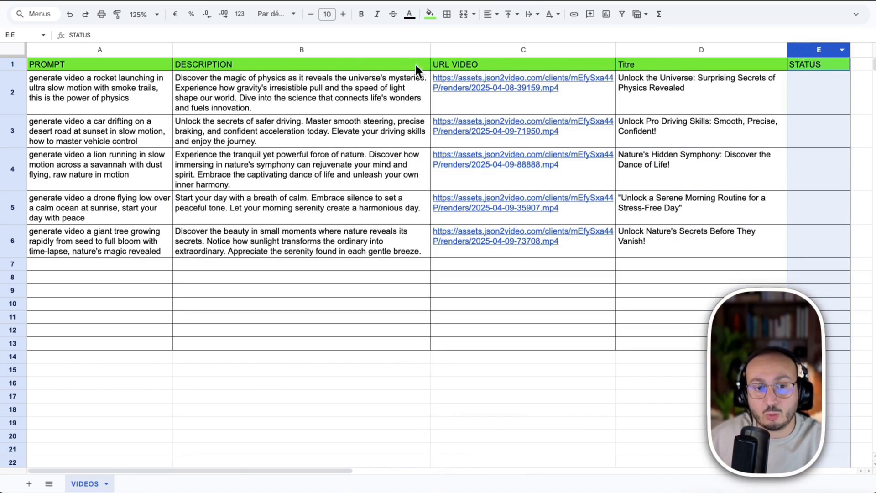
{"action": "left_click_drag", "start_coordinate": [320, 59], "coordinate": [806, 229]}
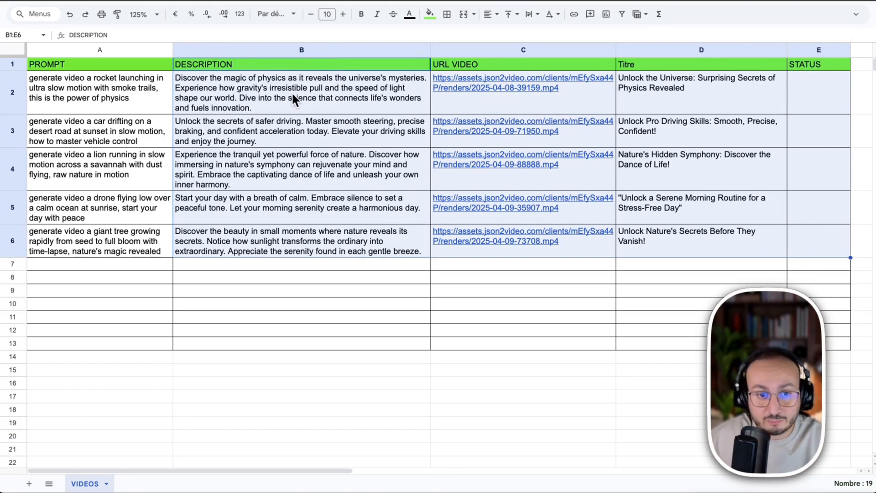
{"action": "mouse_move", "coordinate": [482, 96]}
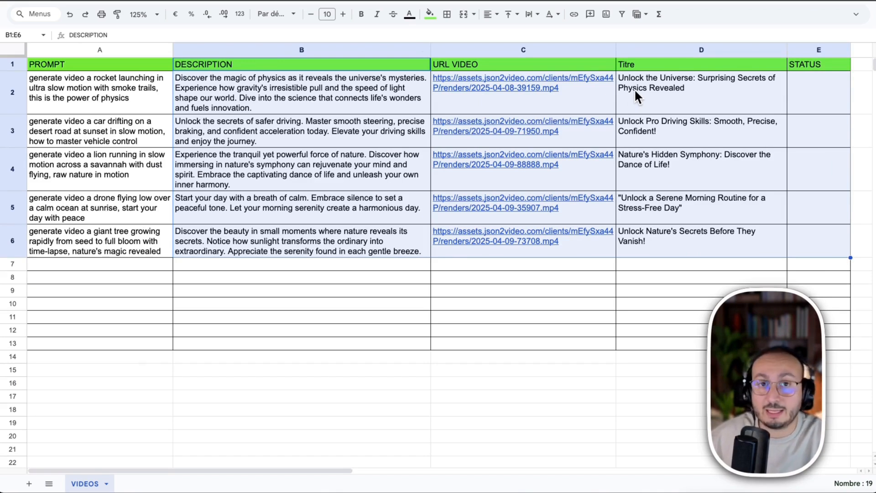
{"action": "left_click", "coordinate": [792, 85]}
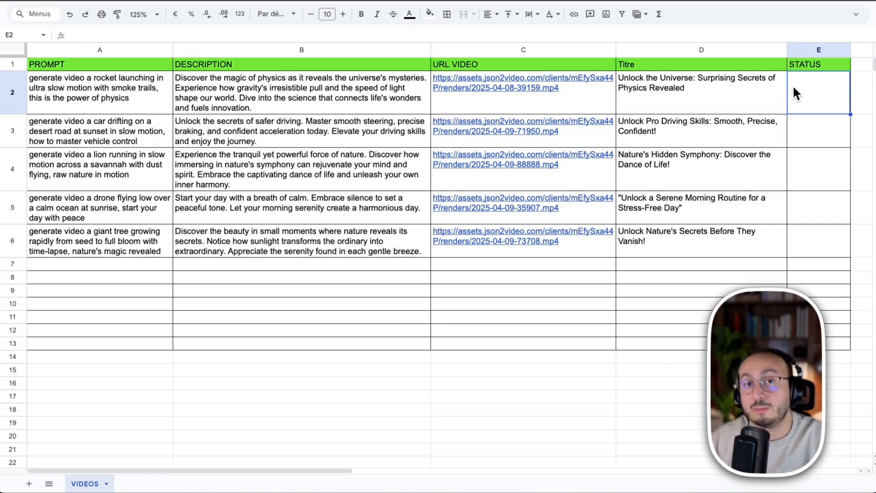
{"action": "left_click_drag", "start_coordinate": [125, 263], "coordinate": [779, 335]}
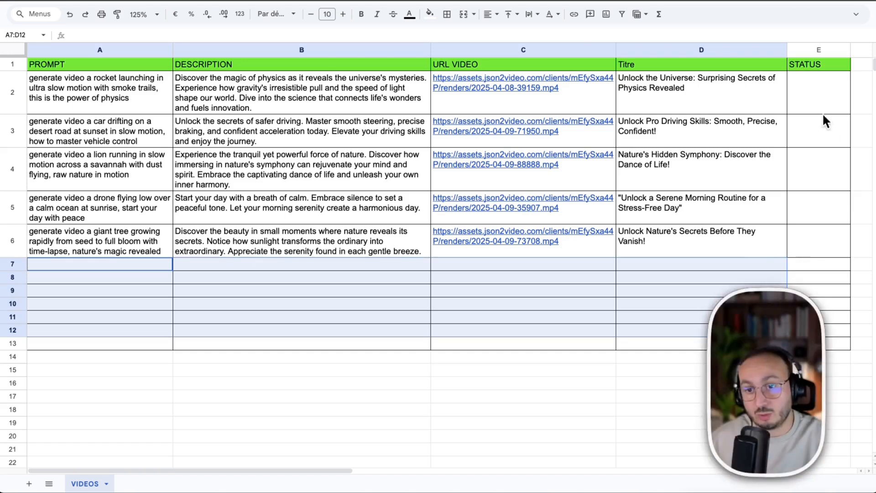
- Enter GO in the STATUS cell E2 for the rocket launch video
{"action": "left_click", "coordinate": [805, 86]}
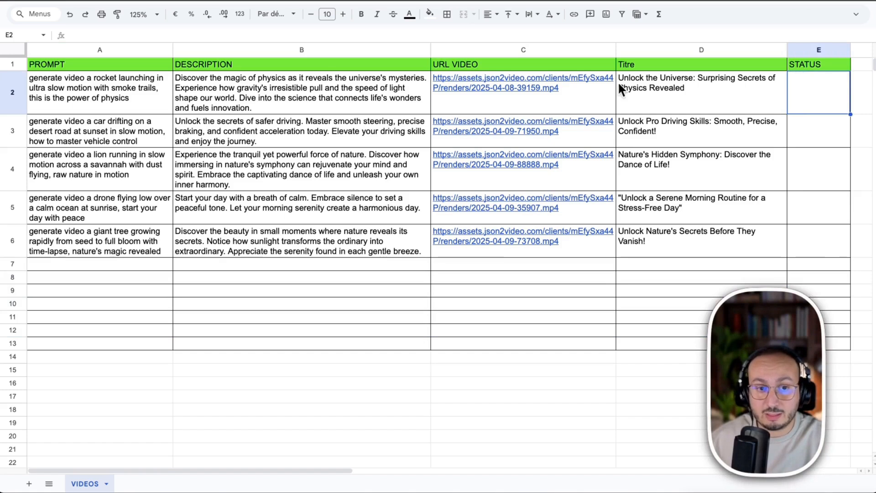
{"action": "left_click", "coordinate": [236, 36]}
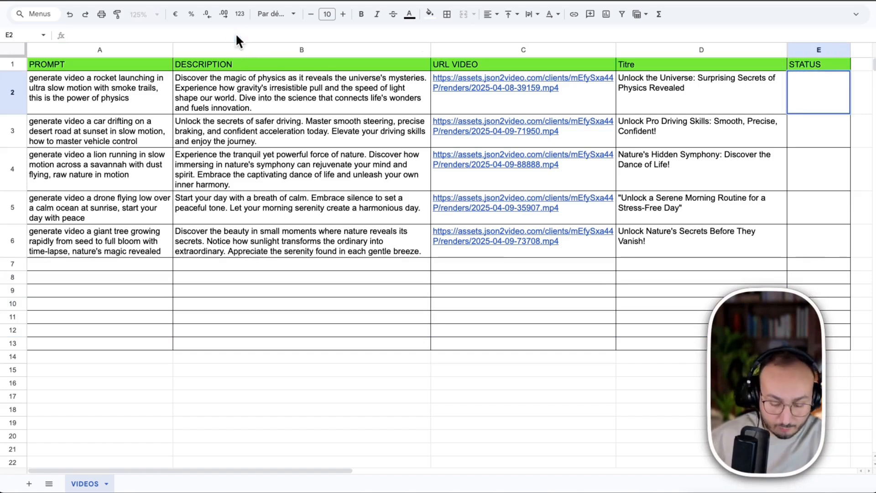
{"action": "type", "text": "go"}
{"action": "key", "text": "BackSpace"}
{"action": "key", "text": "BackSpace"}
{"action": "type", "text": "GO"}
{"action": "key", "text": "Return"}
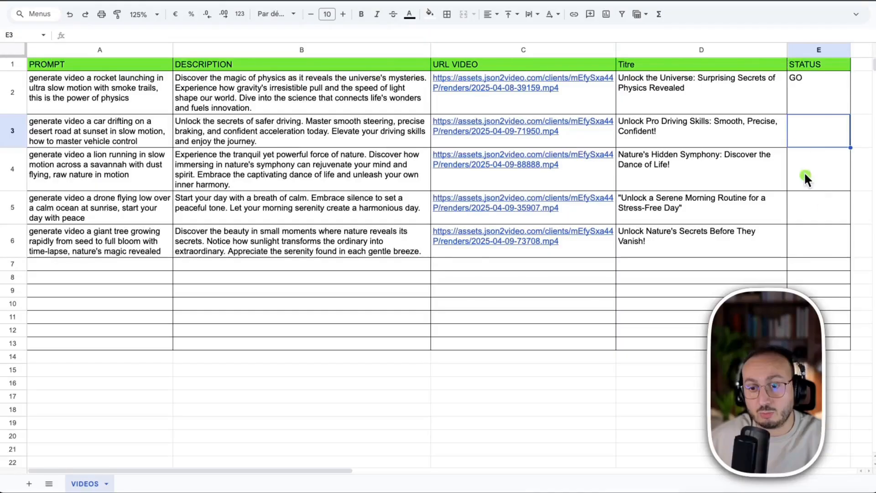
{"action": "left_click", "coordinate": [802, 126]}
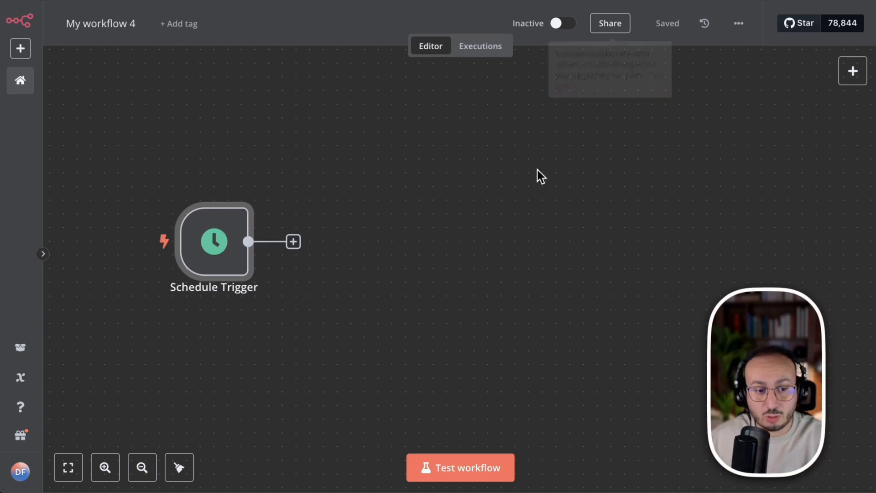
- Add a Google Sheets node with the Get row(s) in sheet action after the Schedule Trigger in n8n
{"action": "left_click", "coordinate": [294, 242]}
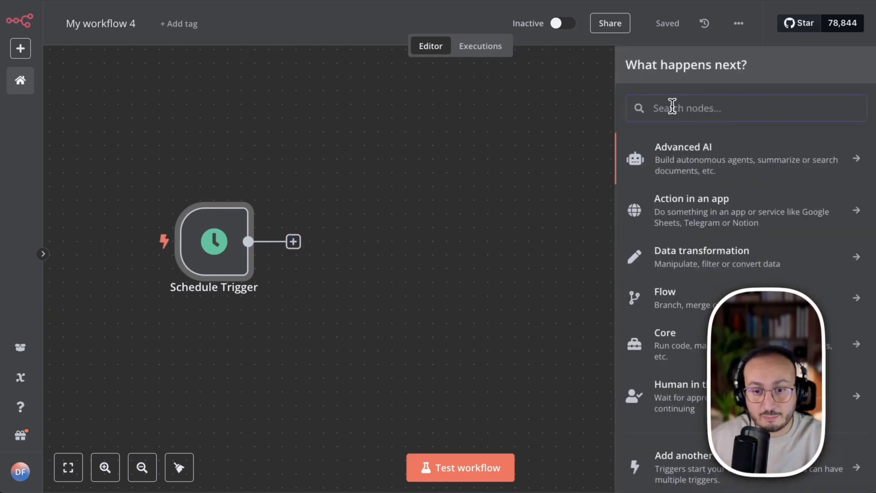
{"action": "type", "text": "GOOGLE "}
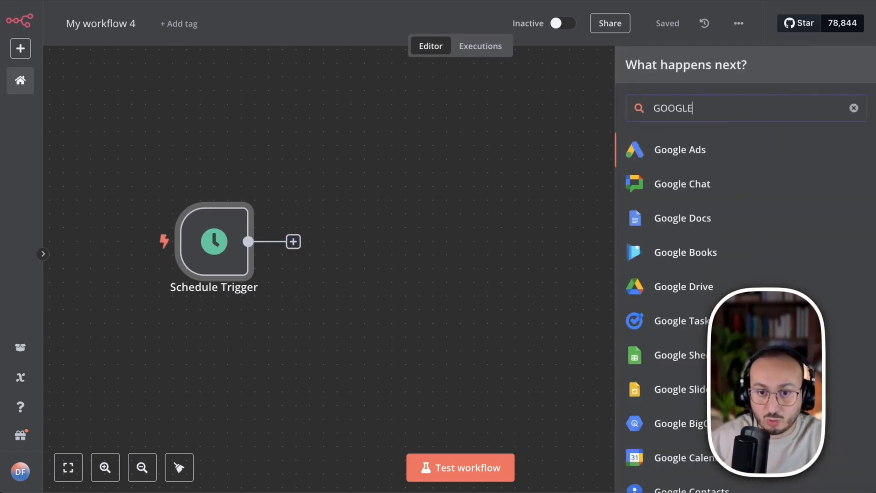
{"action": "type", "text": "SH"}
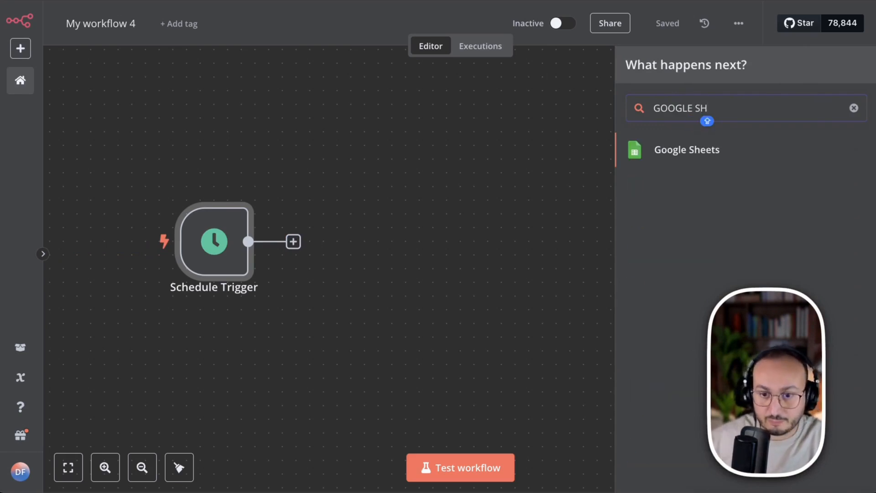
{"action": "left_click", "coordinate": [702, 151]}
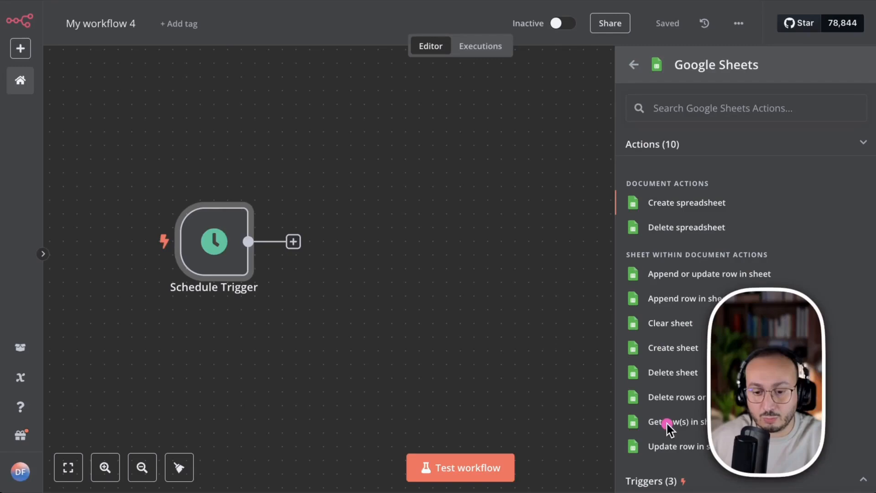
{"action": "left_click", "coordinate": [677, 421]}
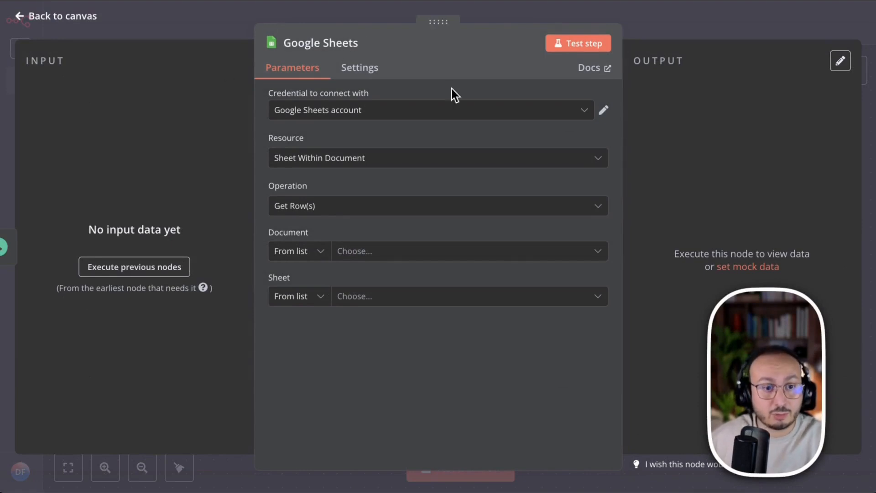
- Examine the Google Sheets credential's connection status, OAuth redirect URL, Client ID and Client Secret fields, and close the credential
{"action": "left_click", "coordinate": [604, 111]}
{"action": "left_click", "coordinate": [645, 48]}
{"action": "mouse_move", "coordinate": [720, 67]}
{"action": "left_mouse_down"}
{"action": "mouse_move", "coordinate": [386, 113]}
{"action": "mouse_move", "coordinate": [377, 126]}
{"action": "left_mouse_up"}
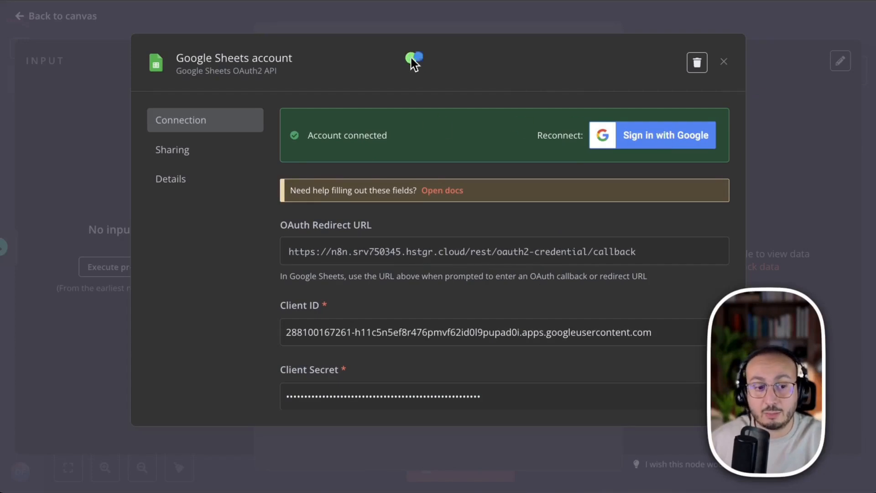
{"action": "mouse_move", "coordinate": [413, 63]}
{"action": "left_mouse_down"}
{"action": "mouse_move", "coordinate": [308, 224]}
{"action": "mouse_move", "coordinate": [322, 303]}
{"action": "left_mouse_up"}
{"action": "mouse_move", "coordinate": [147, 100]}
{"action": "left_mouse_down"}
{"action": "mouse_move", "coordinate": [250, 371]}
{"action": "mouse_move", "coordinate": [307, 397]}
{"action": "left_mouse_up"}
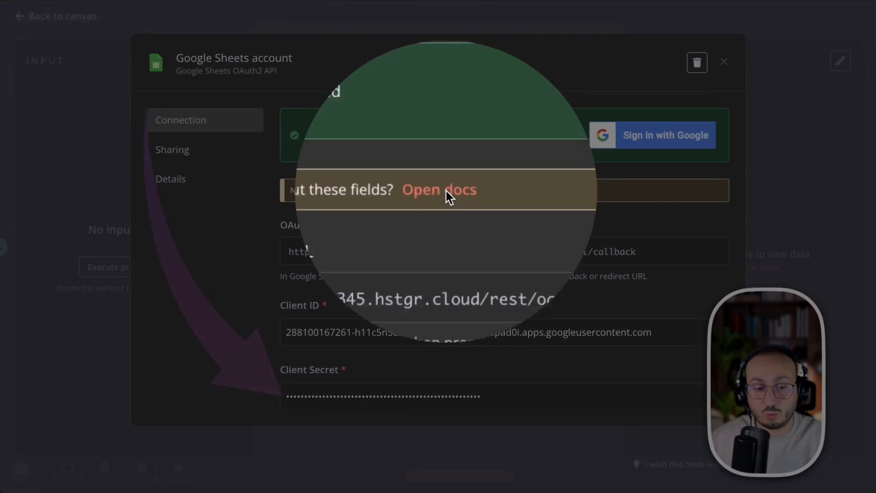
{"action": "left_click", "coordinate": [446, 191]}
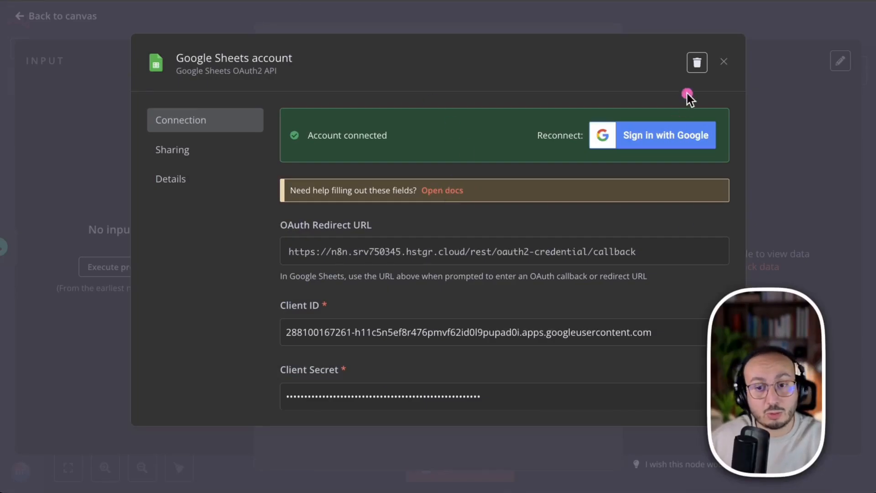
{"action": "left_click", "coordinate": [723, 62]}
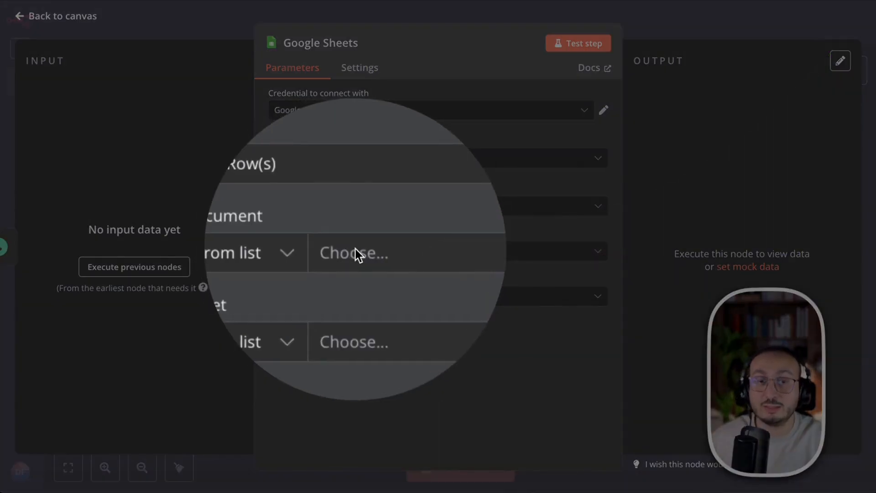
- Set the Google Sheets node to read the VIDEOS sheet of the VIDEO_n8n document
{"action": "left_click", "coordinate": [354, 250]}
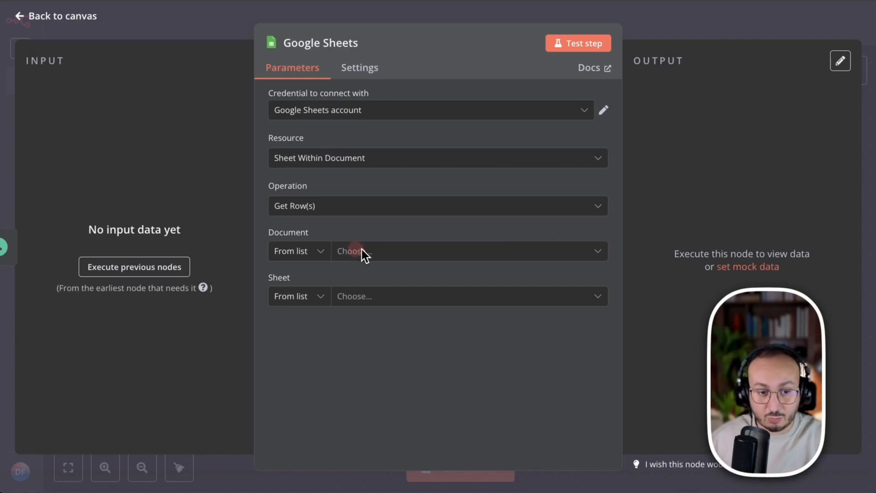
{"action": "left_click", "coordinate": [593, 253]}
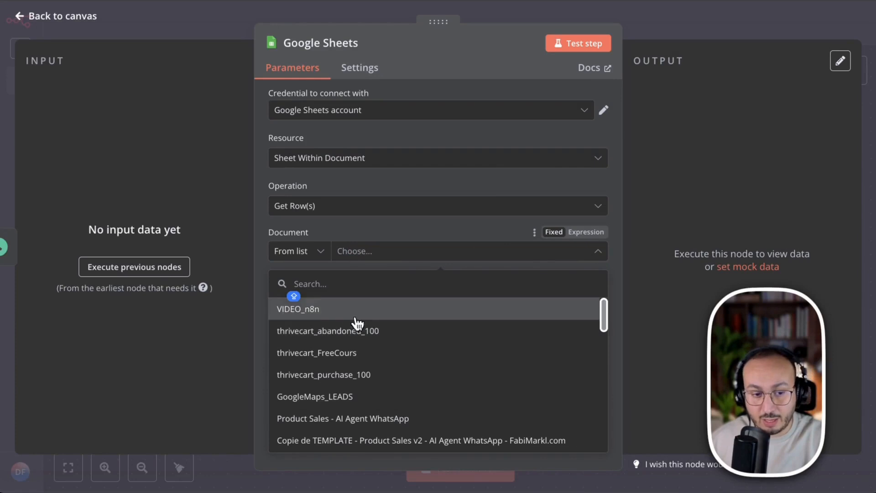
{"action": "left_click", "coordinate": [303, 309]}
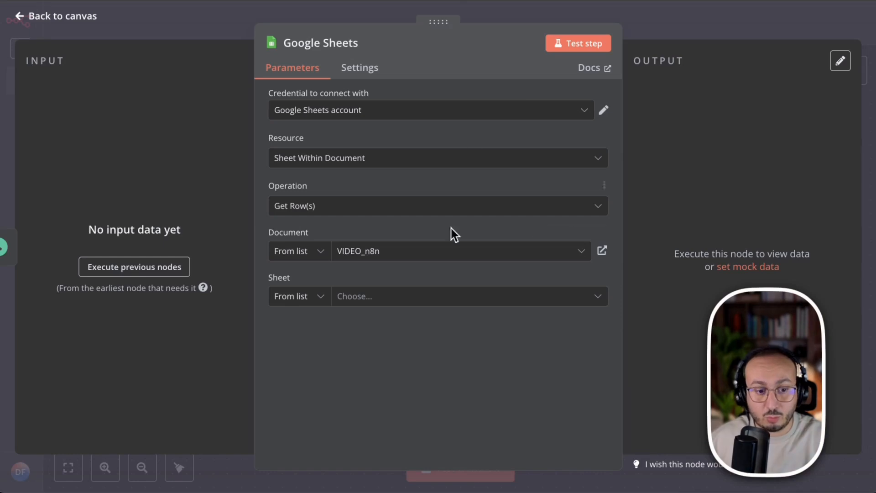
{"action": "left_click", "coordinate": [415, 295]}
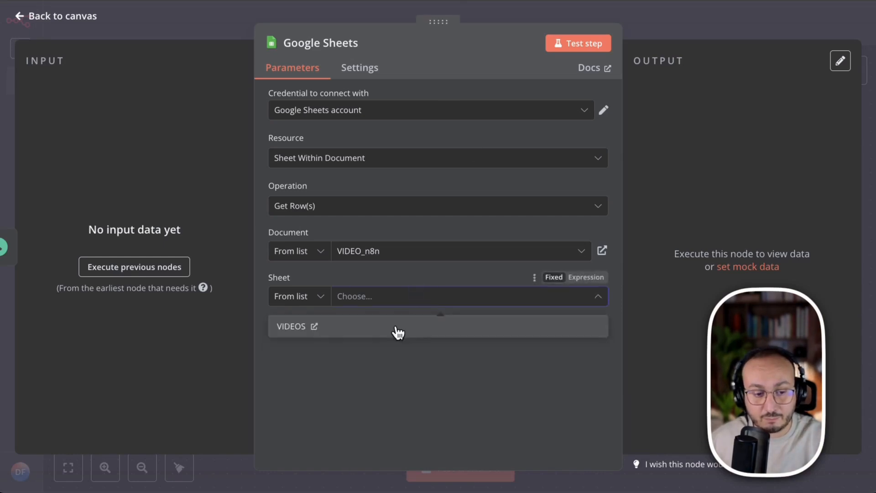
{"action": "left_click", "coordinate": [282, 326]}
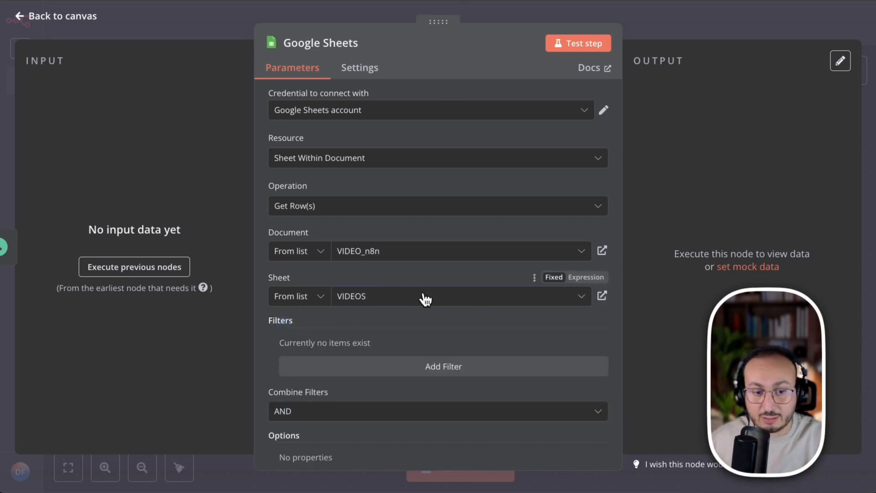
- Add a filter to the Google Sheets node that matches rows whose STATUS column equals GO
{"action": "scroll", "coordinate": [473, 303], "scroll_direction": "down", "scroll_amount": 2}
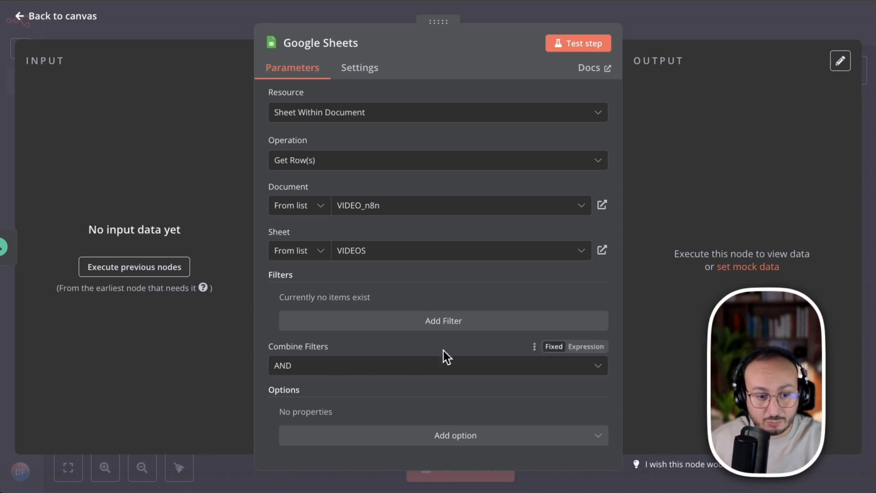
{"action": "left_click", "coordinate": [447, 321]}
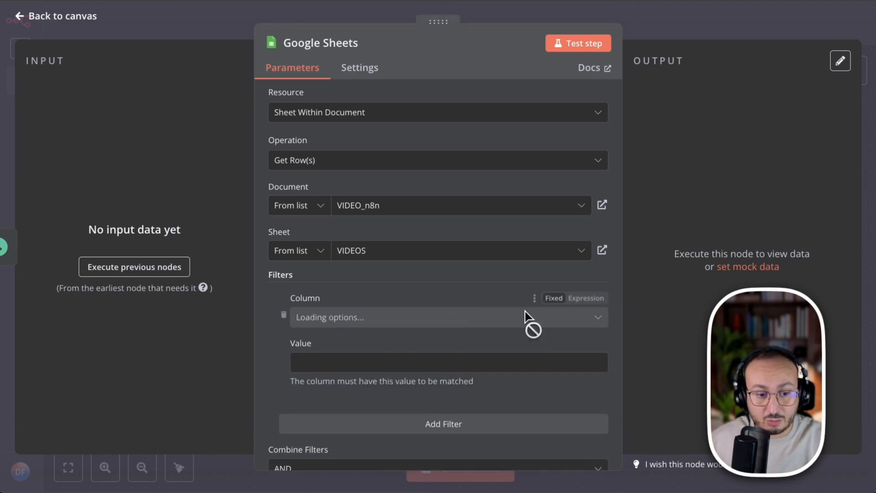
{"action": "left_click", "coordinate": [396, 322]}
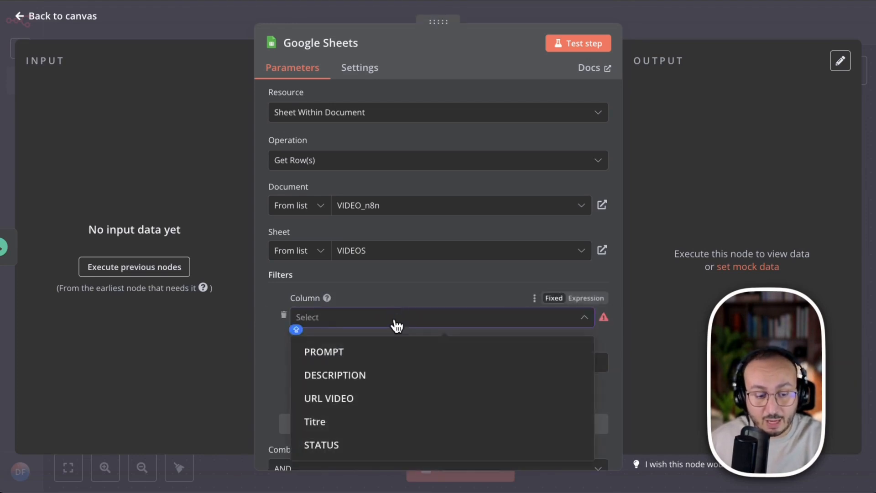
{"action": "left_click", "coordinate": [342, 445]}
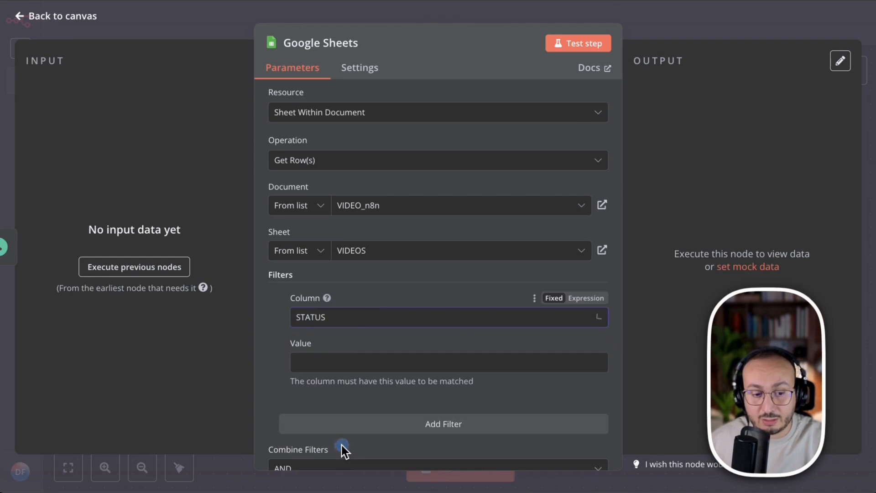
{"action": "left_click", "coordinate": [385, 364]}
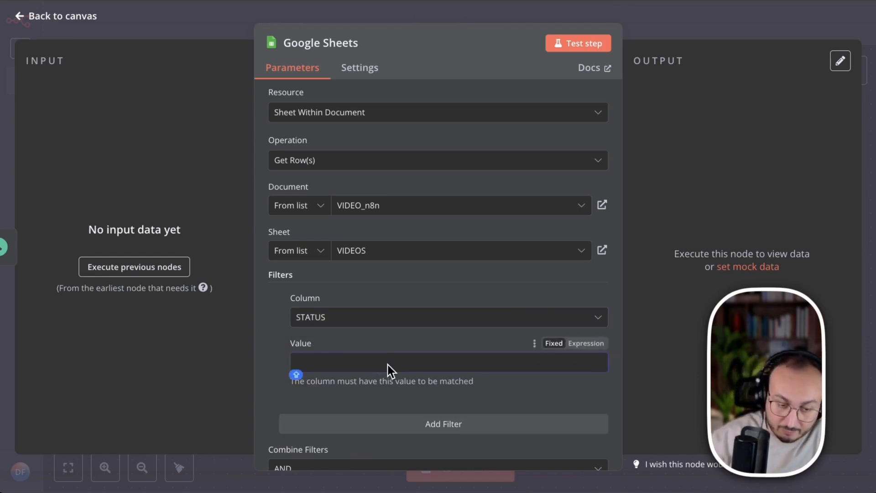
{"action": "type", "text": "g"}
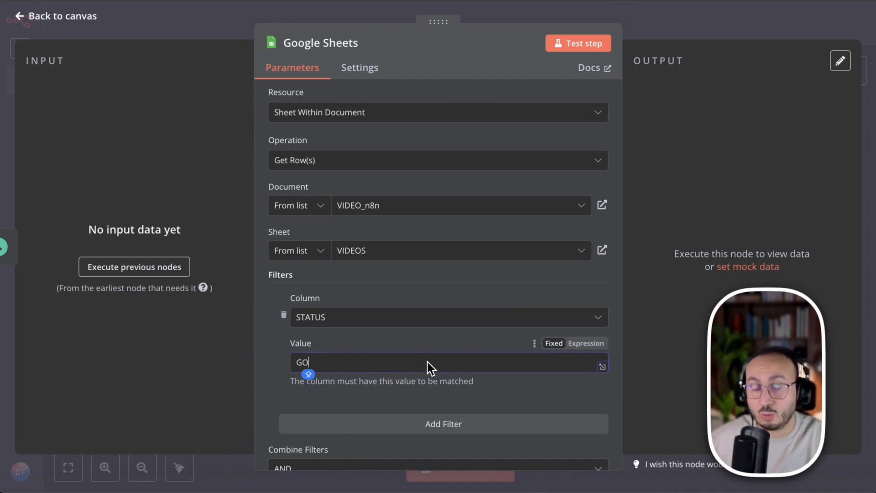
- Add the Return only First Matching Row option to the Google Sheets node and enable it
{"action": "scroll", "coordinate": [524, 348], "scroll_direction": "down", "scroll_amount": 2}
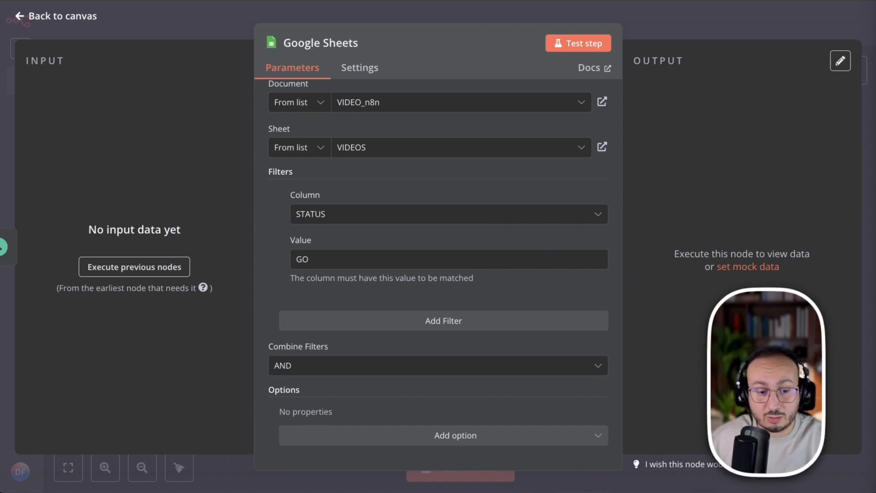
{"action": "left_click", "coordinate": [450, 434]}
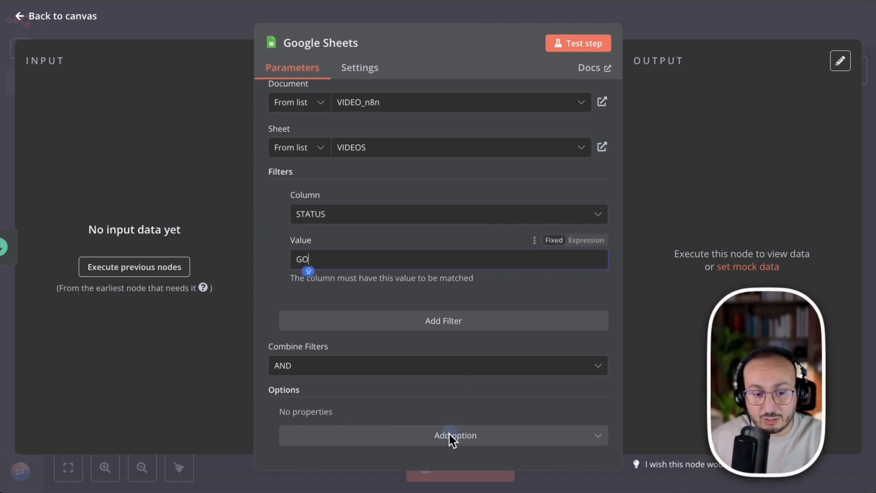
{"action": "left_click", "coordinate": [449, 435]}
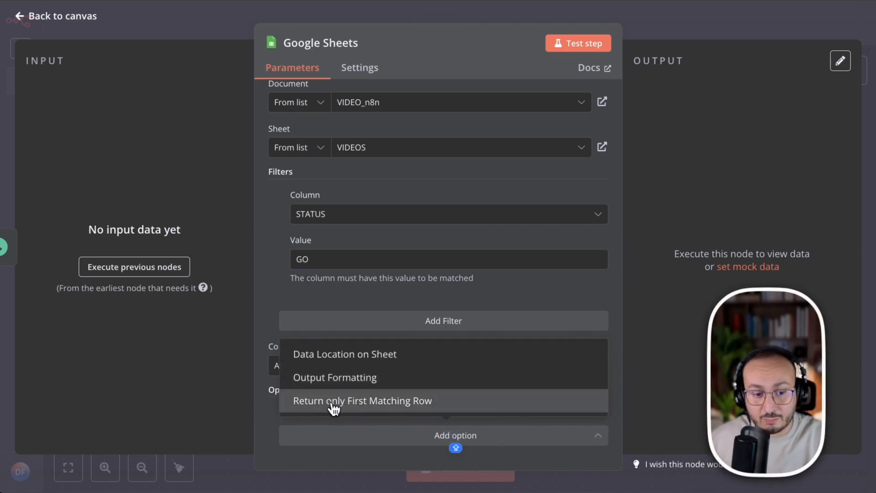
{"action": "left_click", "coordinate": [494, 406]}
{"action": "left_click", "coordinate": [306, 430]}
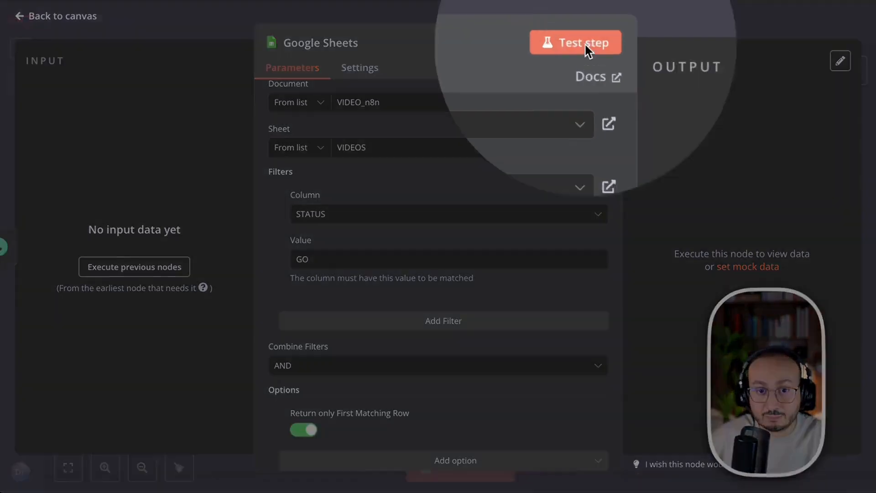
- Test the Google Sheets node, check the returned row fields against the VIDEOS sheet, and return to the workflow canvas
{"action": "left_click", "coordinate": [582, 45]}
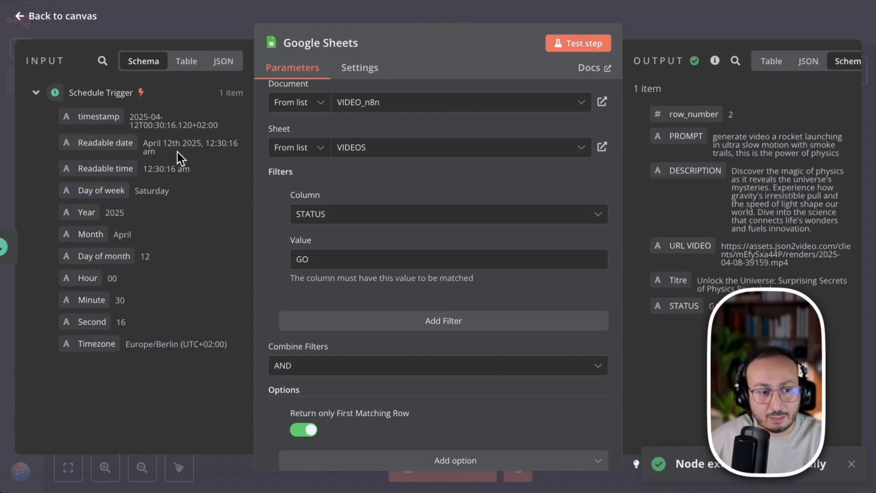
{"action": "double_click", "coordinate": [729, 114]}
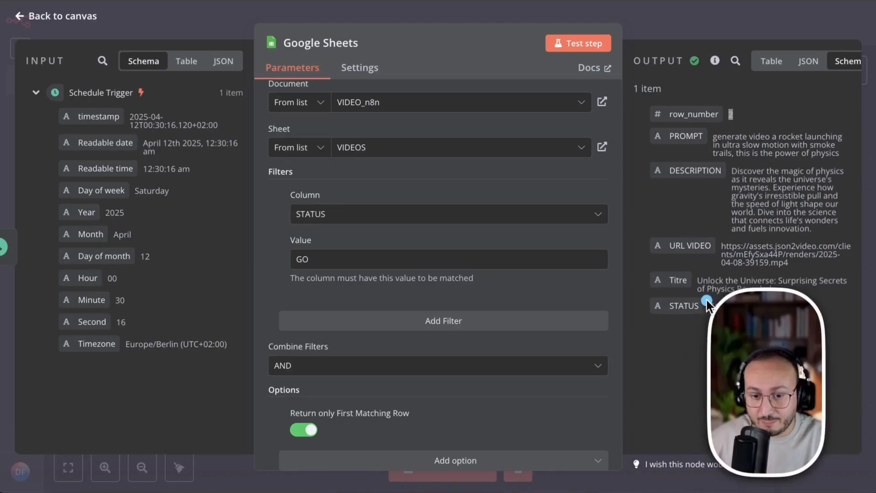
{"action": "left_click_drag", "start_coordinate": [705, 282], "coordinate": [811, 291]}
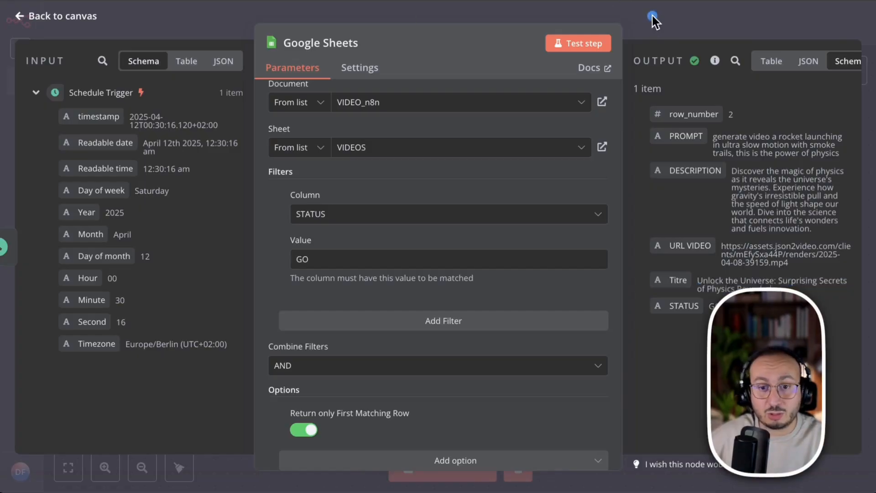
{"action": "left_click", "coordinate": [652, 20]}
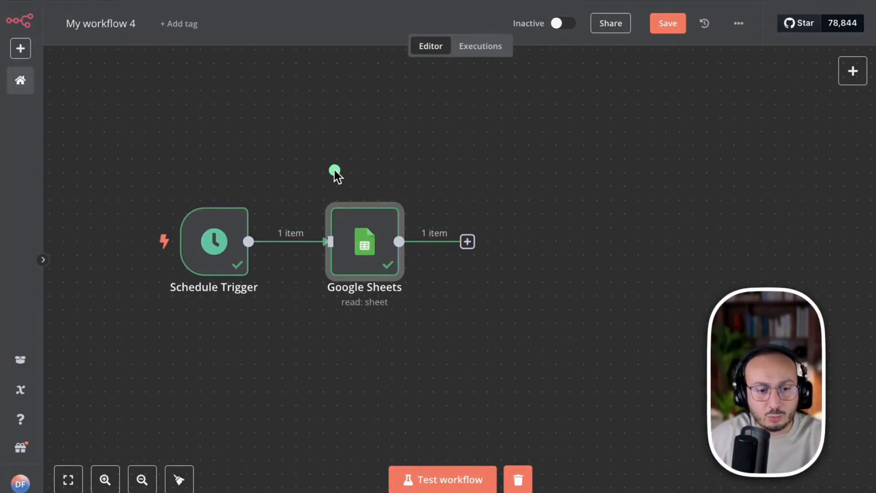
{"action": "mouse_move", "coordinate": [334, 170]}
{"action": "left_mouse_down"}
{"action": "mouse_move", "coordinate": [476, 166]}
{"action": "mouse_move", "coordinate": [506, 184]}
{"action": "left_mouse_up"}
{"action": "mouse_move", "coordinate": [276, 154]}
{"action": "left_mouse_down"}
{"action": "mouse_move", "coordinate": [333, 133]}
{"action": "mouse_move", "coordinate": [507, 235]}
{"action": "left_mouse_up"}
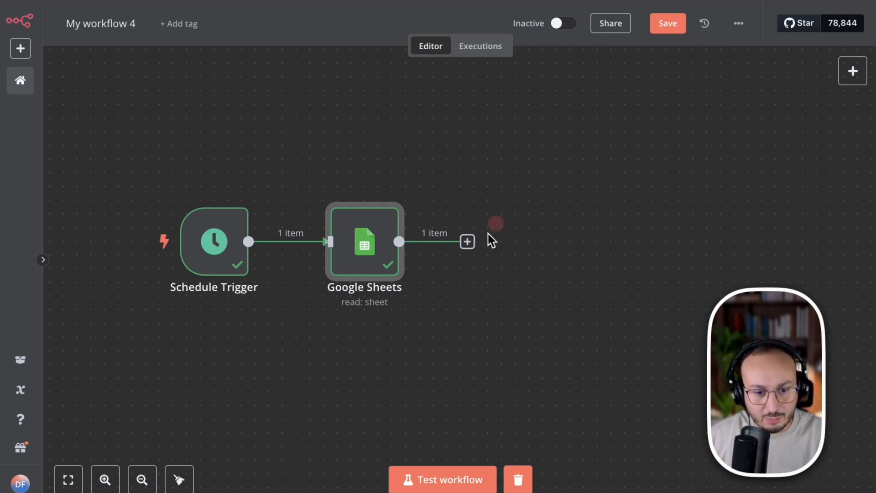
- Add an Edit Fields (Set) node after the Google Sheets node
{"action": "left_click", "coordinate": [467, 242]}
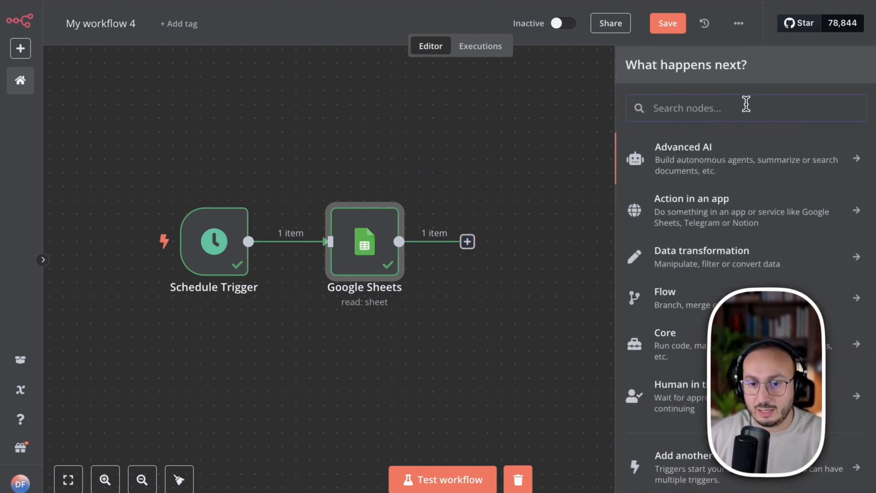
{"action": "left_click", "coordinate": [746, 104]}
{"action": "type", "text": "ed"}
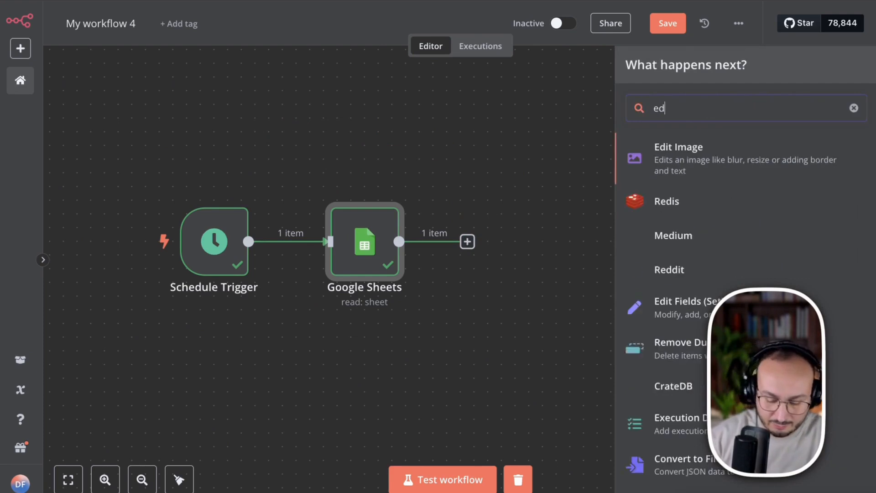
{"action": "type", "text": "it"}
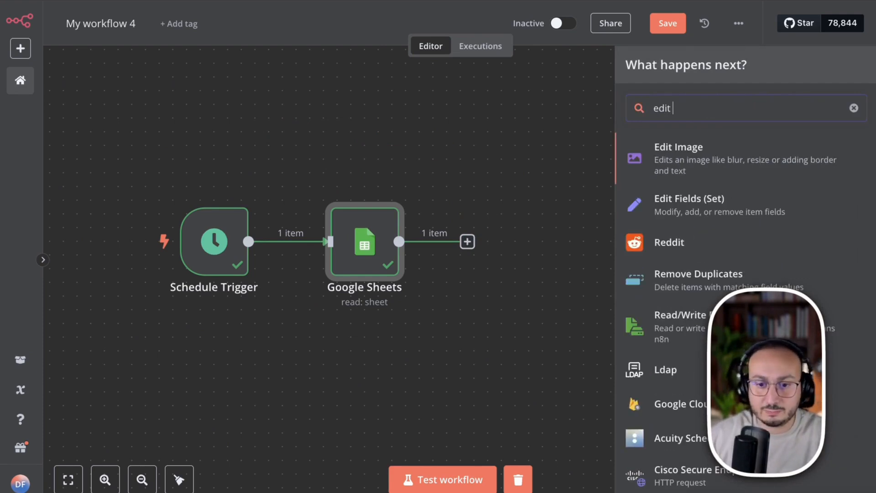
{"action": "left_click", "coordinate": [711, 208]}
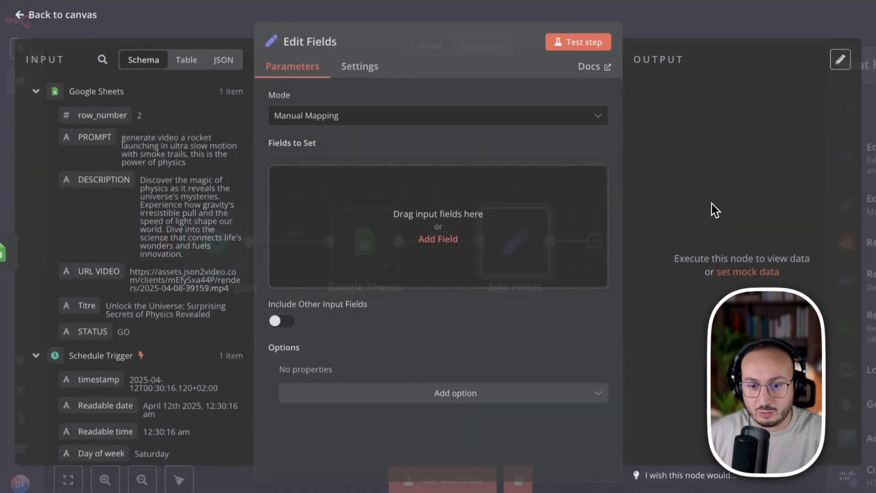
- Set the Edit Fields node's mode to JSON and clear the sample JSON code
{"action": "left_click", "coordinate": [357, 116]}
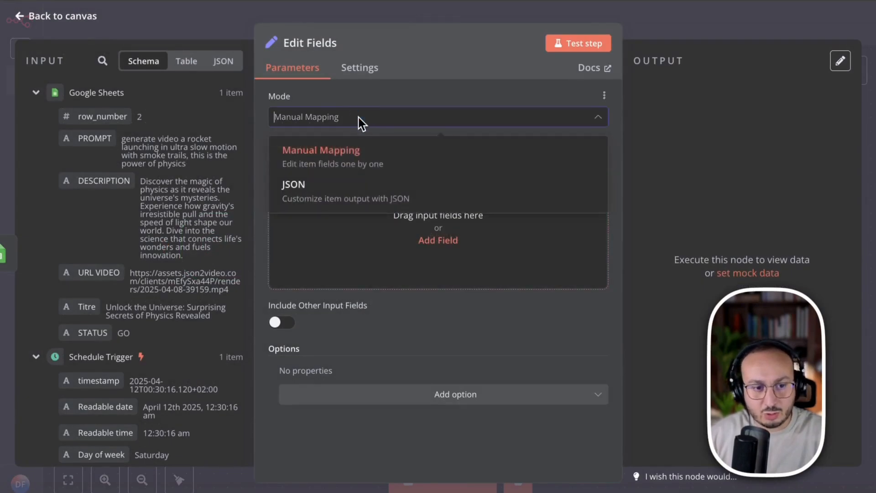
{"action": "left_click", "coordinate": [317, 194]}
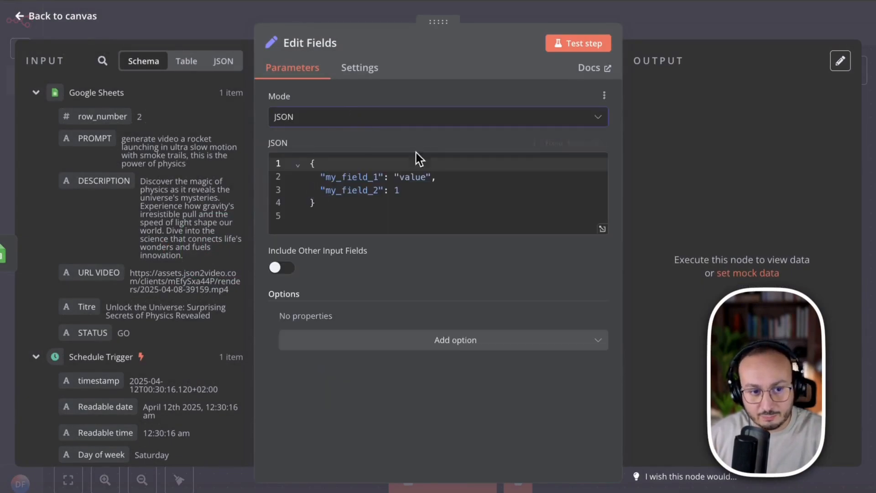
{"action": "left_click", "coordinate": [312, 226]}
{"action": "key", "text": "ctrl+a"}
{"action": "key", "text": "BackSpace"}
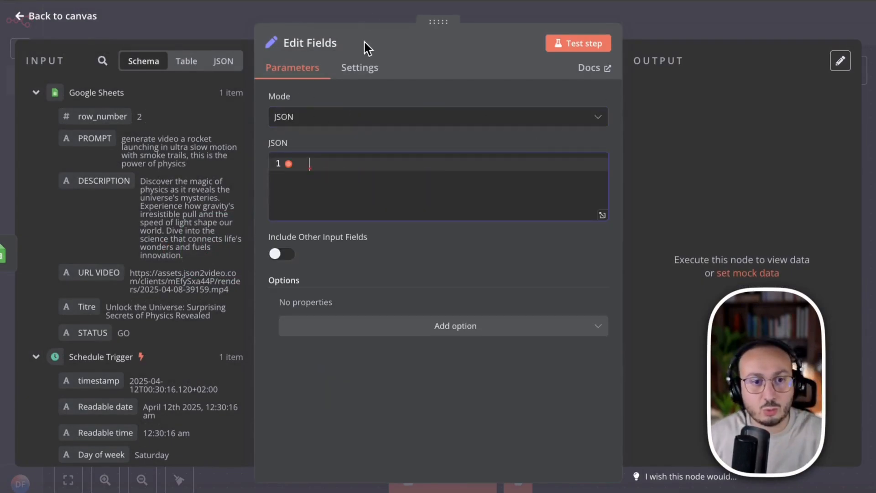
- Copy the social platform ID configuration code from the Notion guide and paste it into the Edit Fields node's JSON in n8n
{"action": "left_click", "coordinate": [402, 0]}
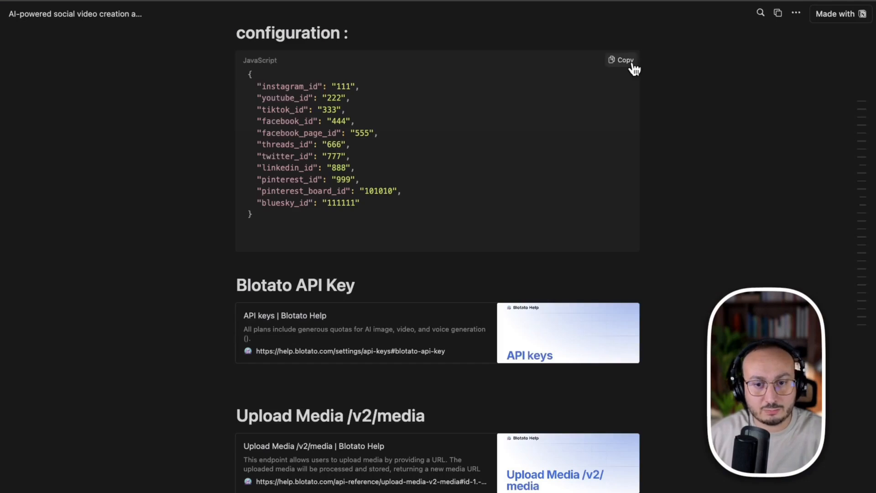
{"action": "left_click", "coordinate": [625, 61]}
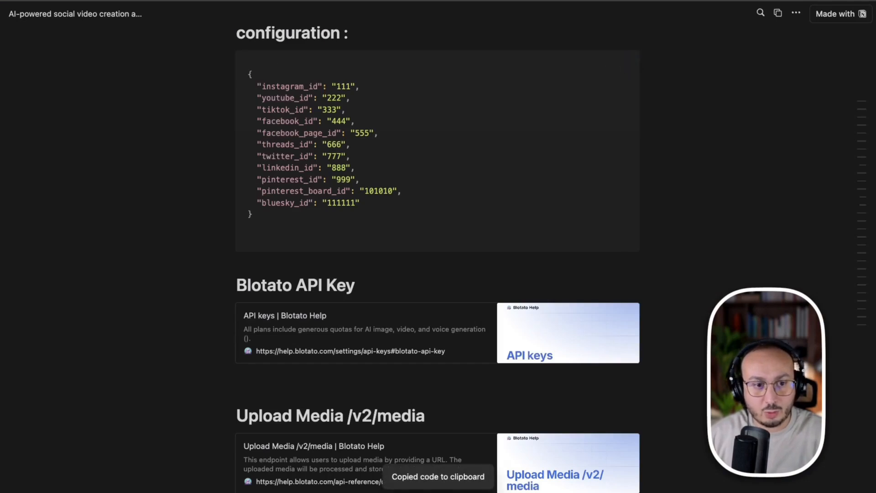
{"action": "key", "text": "super+Tab"}
{"action": "left_click", "coordinate": [357, 181]}
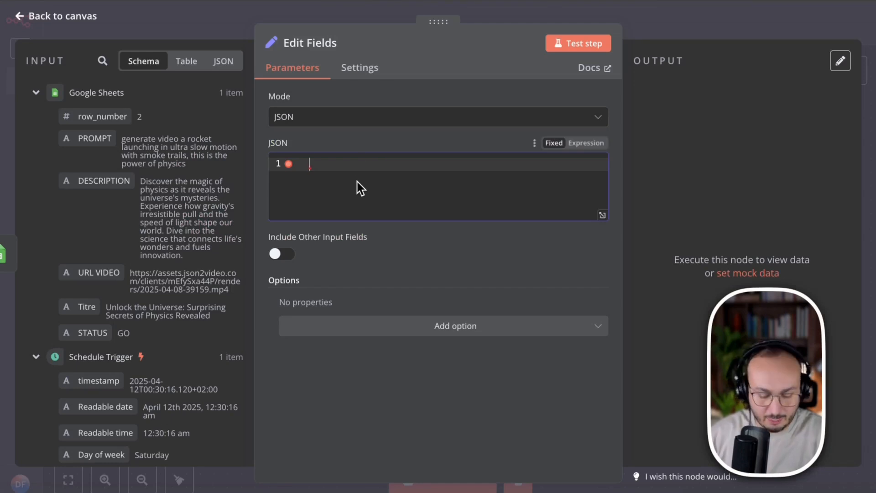
{"action": "key", "text": "super+v"}
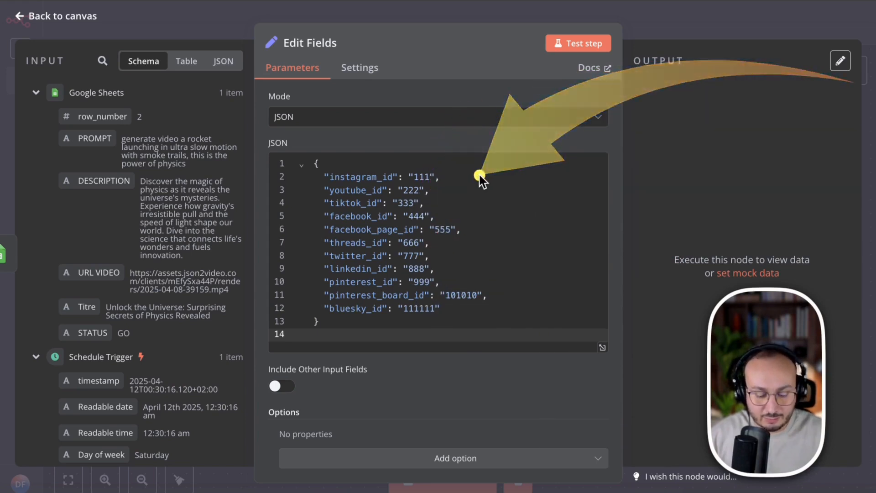
- Switch to Blotato and review its homepage from the video styles and testimonials to the social media API automation section
{"action": "key", "text": "Escape"}
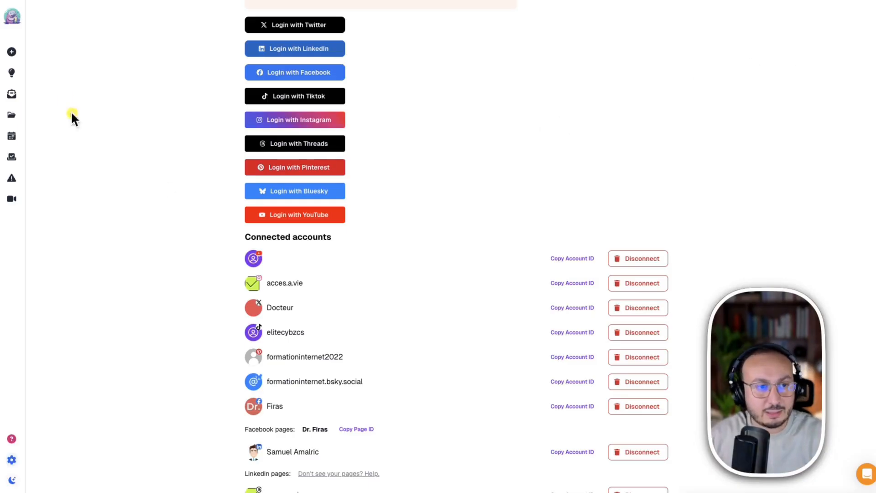
{"action": "mouse_move", "coordinate": [17, 19]}
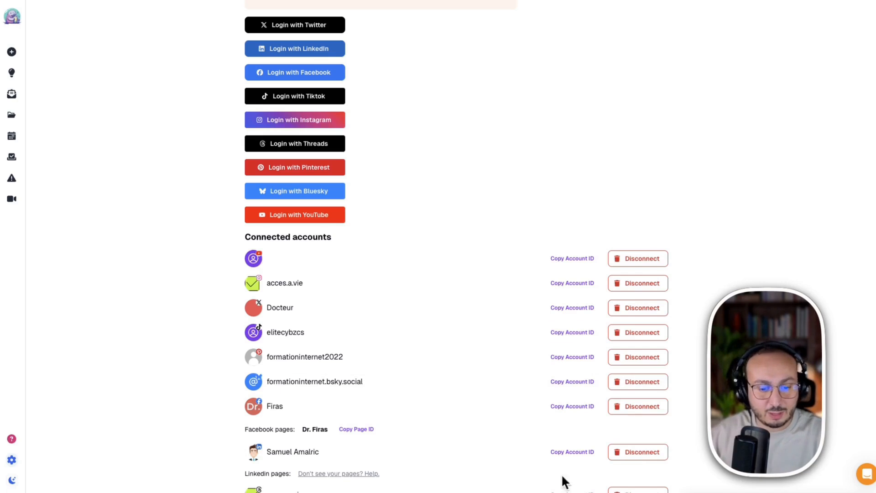
{"action": "right_click", "coordinate": [562, 137]}
{"action": "left_click", "coordinate": [434, 46]}
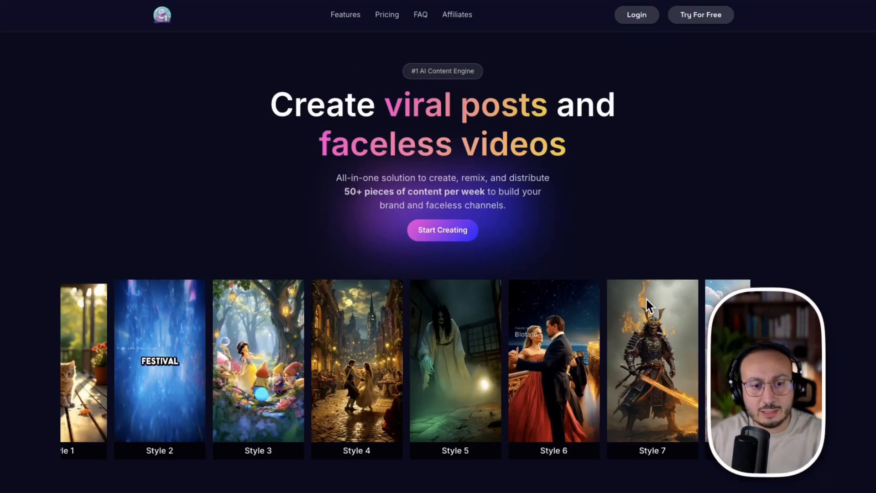
{"action": "scroll", "coordinate": [660, 217], "scroll_direction": "down", "scroll_amount": 2}
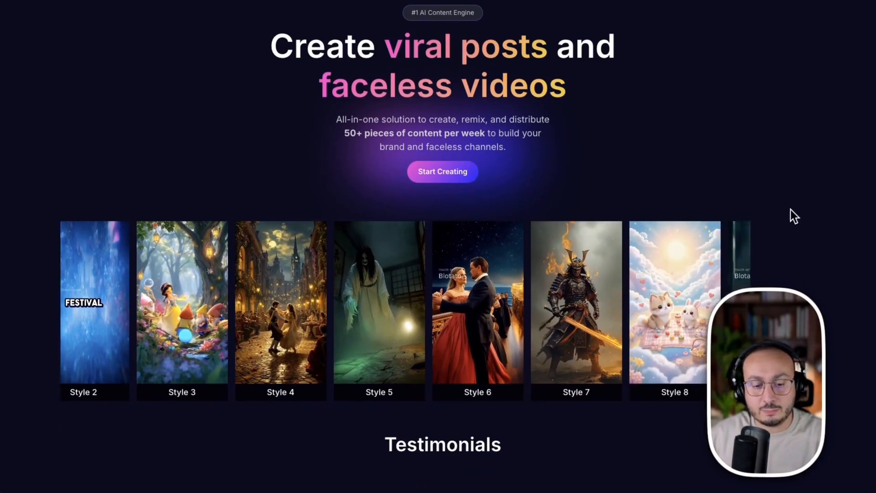
{"action": "scroll", "coordinate": [828, 169], "scroll_direction": "down", "scroll_amount": 3}
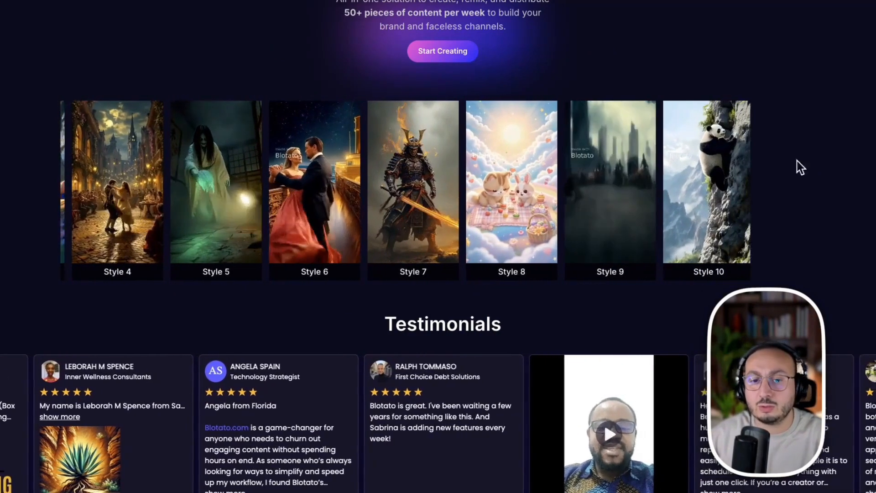
{"action": "scroll", "coordinate": [802, 195], "scroll_direction": "down", "scroll_amount": 1}
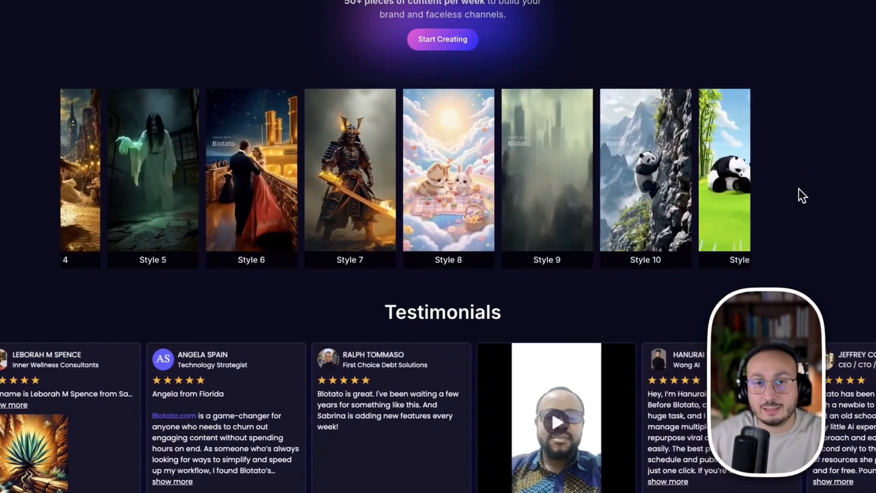
{"action": "scroll", "coordinate": [802, 195], "scroll_direction": "down", "scroll_amount": 1}
{"action": "scroll", "coordinate": [802, 196], "scroll_direction": "down", "scroll_amount": 15}
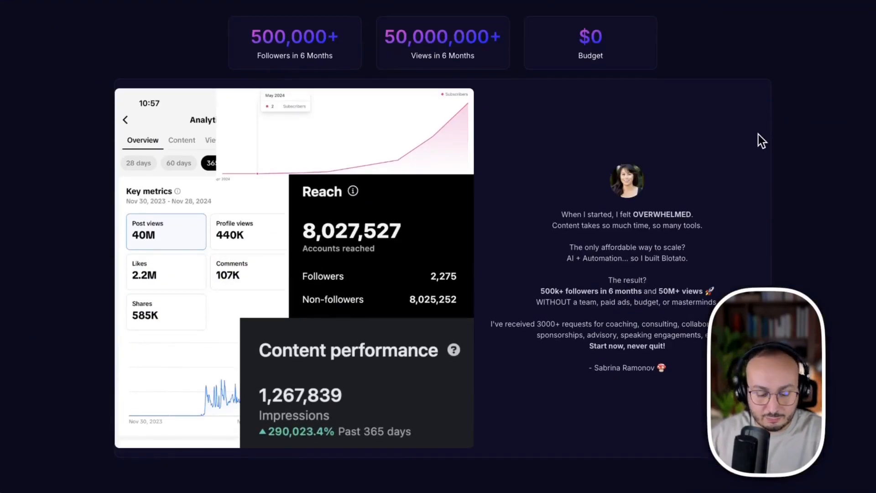
{"action": "scroll", "coordinate": [792, 185], "scroll_direction": "down", "scroll_amount": 4}
{"action": "scroll", "coordinate": [793, 186], "scroll_direction": "down", "scroll_amount": 6}
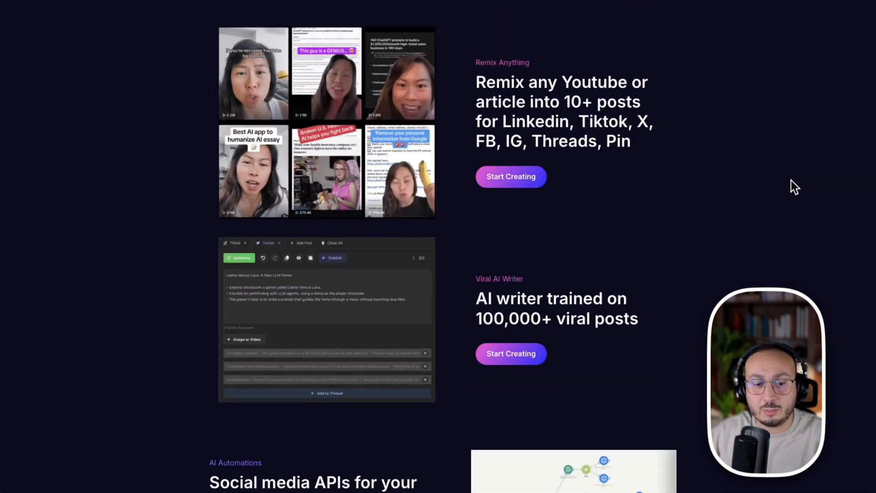
{"action": "scroll", "coordinate": [794, 186], "scroll_direction": "down", "scroll_amount": 4}
{"action": "scroll", "coordinate": [794, 186], "scroll_direction": "down", "scroll_amount": 2}
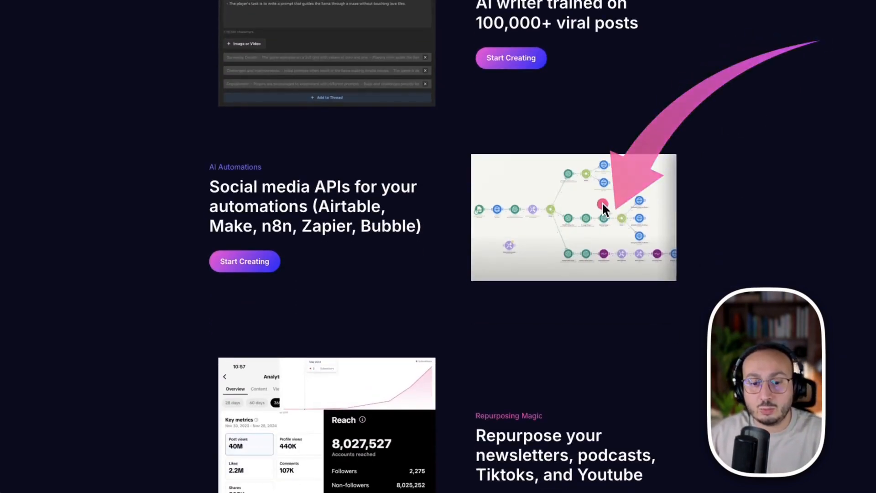
- Examine the homepage's supported automation platforms, the cross-posting and faceless video features, and the free trial offer
{"action": "left_click", "coordinate": [579, 207]}
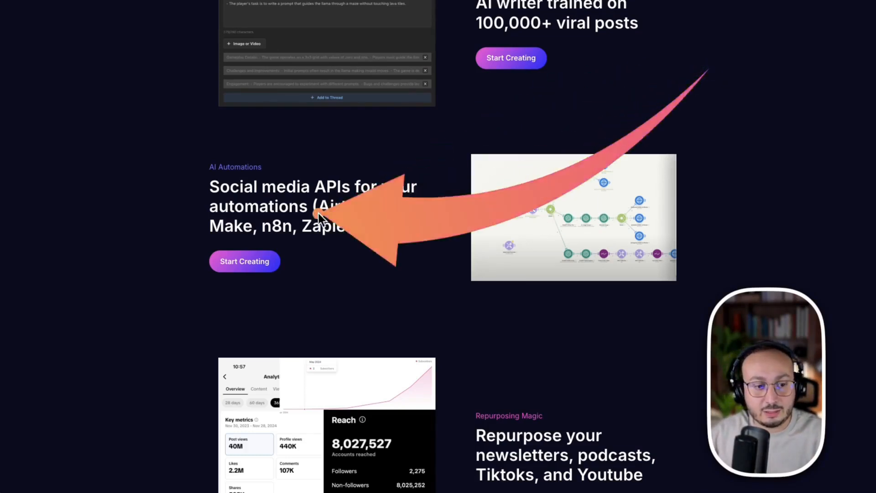
{"action": "left_click", "coordinate": [279, 235]}
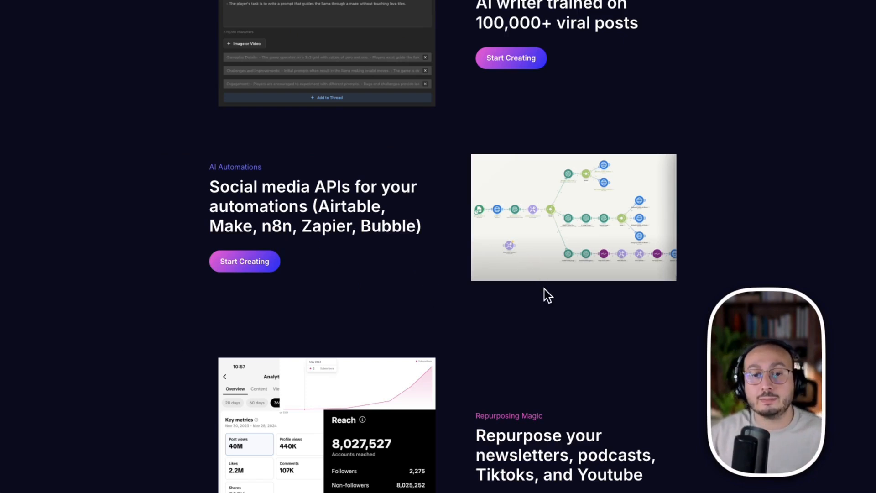
{"action": "scroll", "coordinate": [515, 305], "scroll_direction": "down", "scroll_amount": 5}
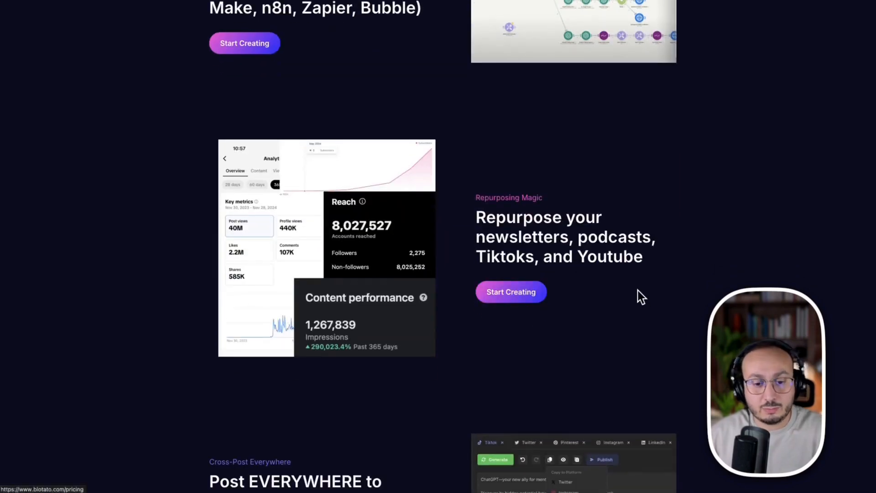
{"action": "scroll", "coordinate": [639, 288], "scroll_direction": "down", "scroll_amount": 6}
{"action": "scroll", "coordinate": [639, 287], "scroll_direction": "down", "scroll_amount": 9}
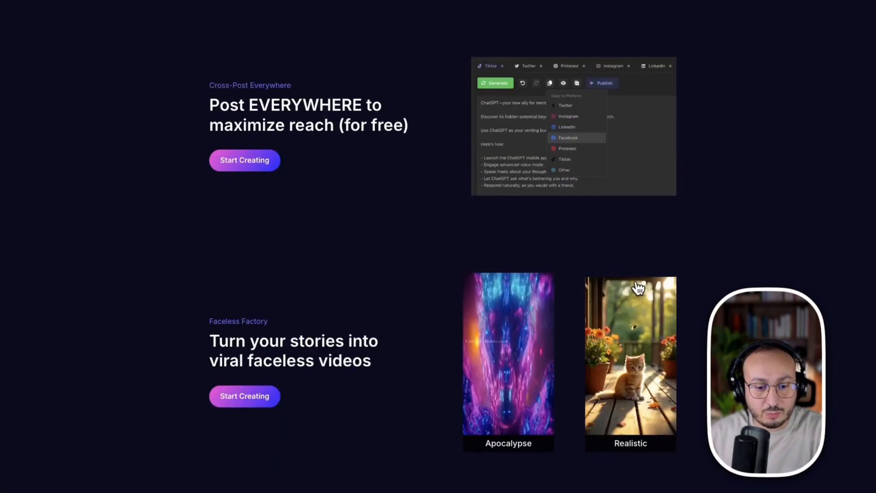
{"action": "scroll", "coordinate": [638, 287], "scroll_direction": "down", "scroll_amount": 7}
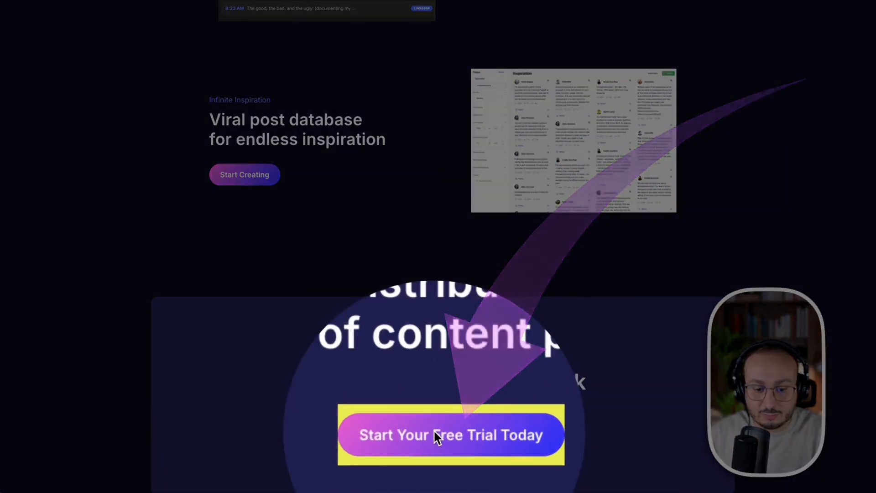
{"action": "left_click", "coordinate": [434, 431]}
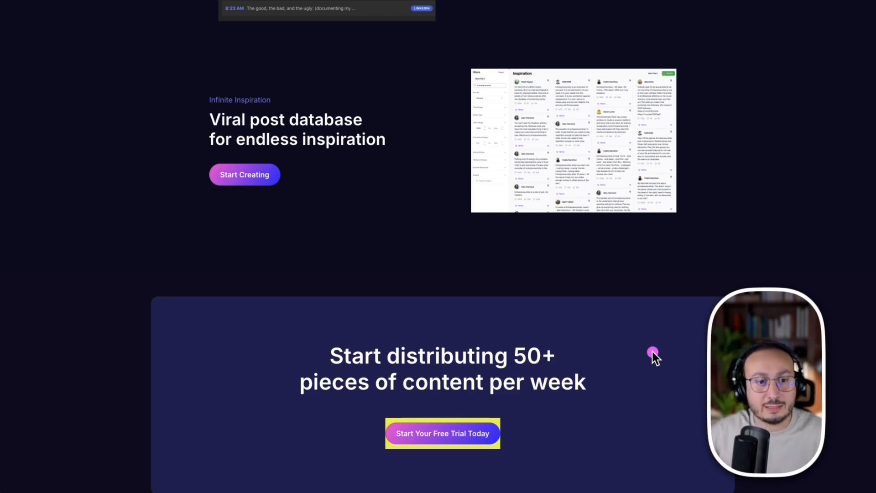
- Open Blotato's pricing page and examine the features included in the Starter plan
{"action": "scroll", "coordinate": [705, 89], "scroll_direction": "down", "scroll_amount": 20}
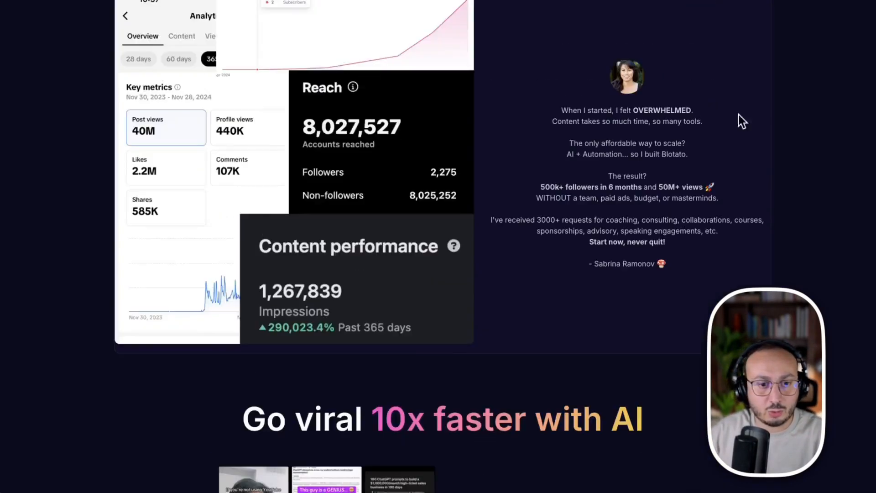
{"action": "scroll", "coordinate": [766, 128], "scroll_direction": "up", "scroll_amount": 20}
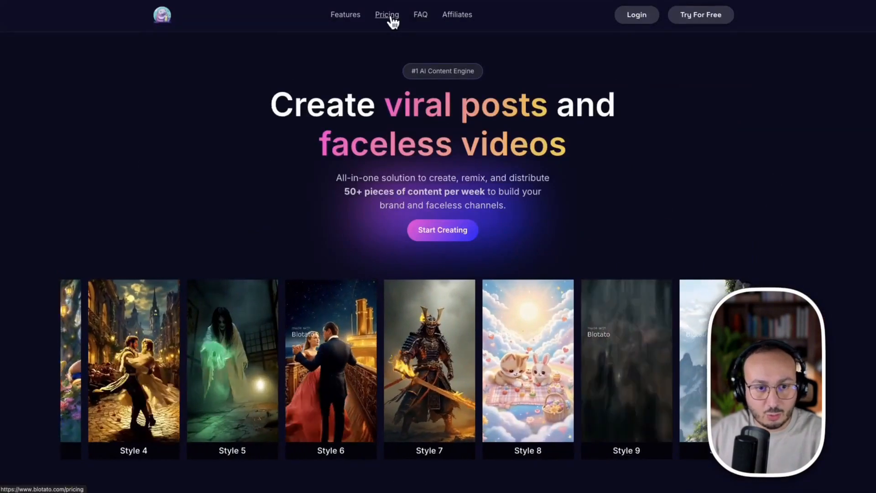
{"action": "left_click", "coordinate": [391, 18]}
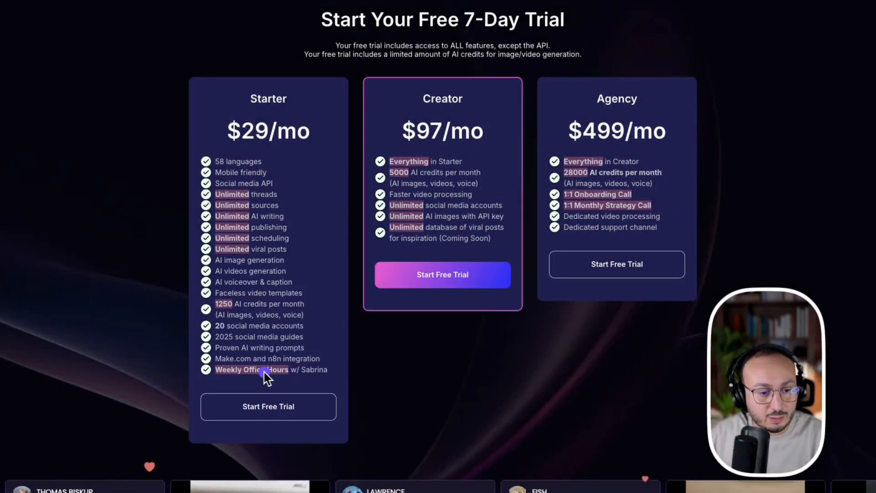
{"action": "left_click", "coordinate": [263, 377]}
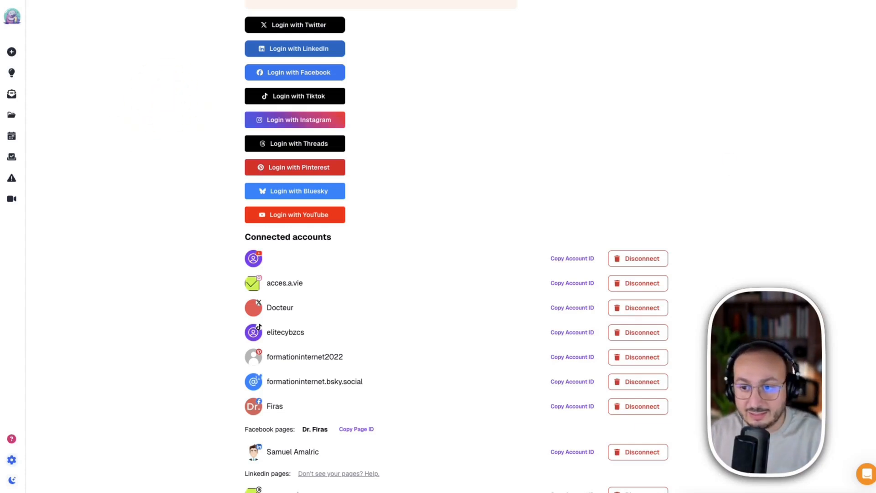
- Copy the YouTube account ID from Blotato's connected accounts, and in n8n select the youtube_id placeholder value in the Edit Fields JSON
{"action": "mouse_move", "coordinate": [12, 465]}
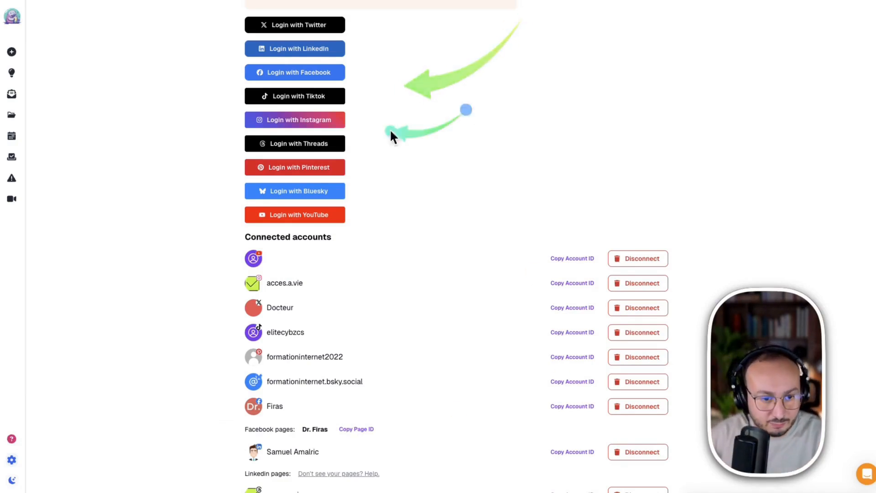
{"action": "scroll", "coordinate": [464, 210], "scroll_direction": "down", "scroll_amount": 3}
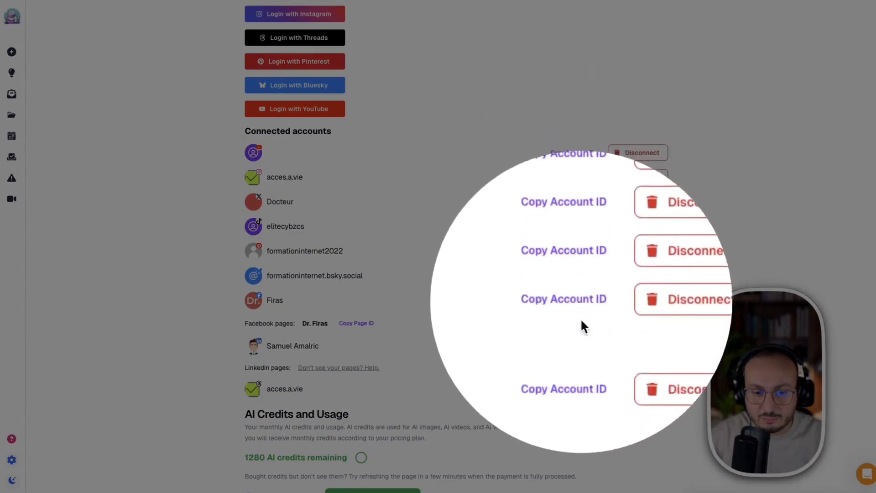
{"action": "left_click", "coordinate": [570, 171]}
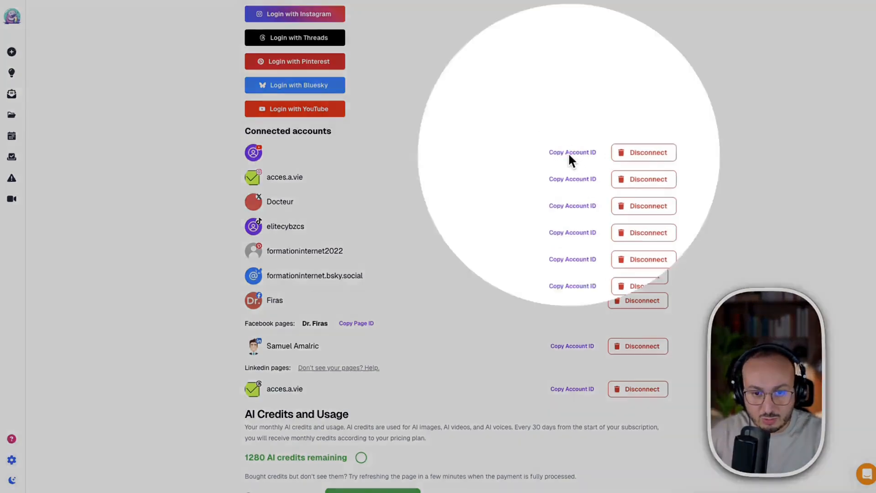
{"action": "left_click", "coordinate": [569, 154]}
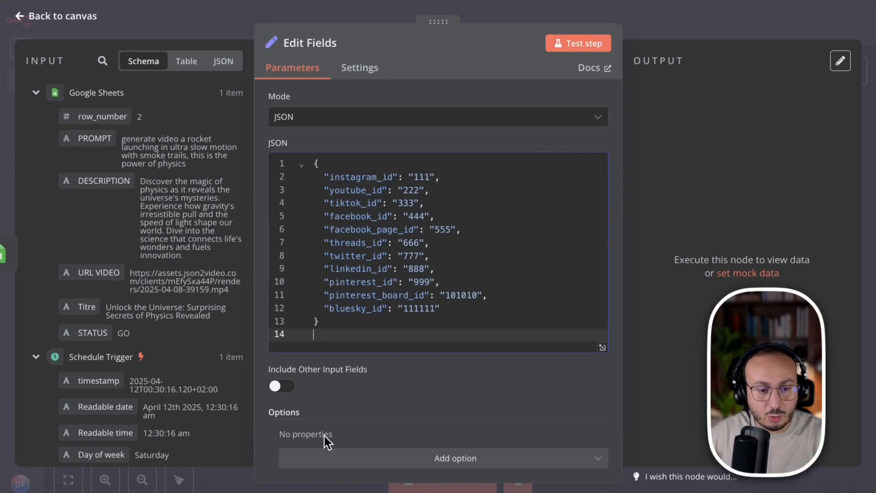
{"action": "left_click_drag", "start_coordinate": [403, 191], "coordinate": [417, 191]}
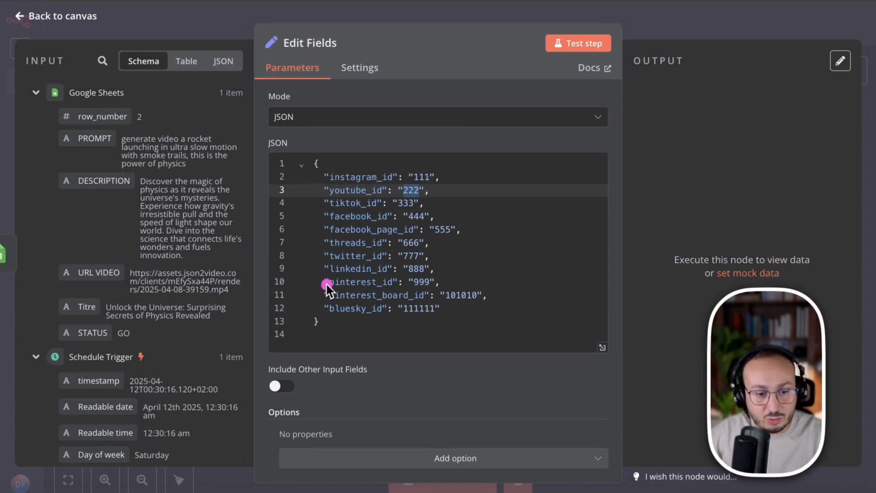
{"action": "left_click_drag", "start_coordinate": [313, 274], "coordinate": [519, 325]}
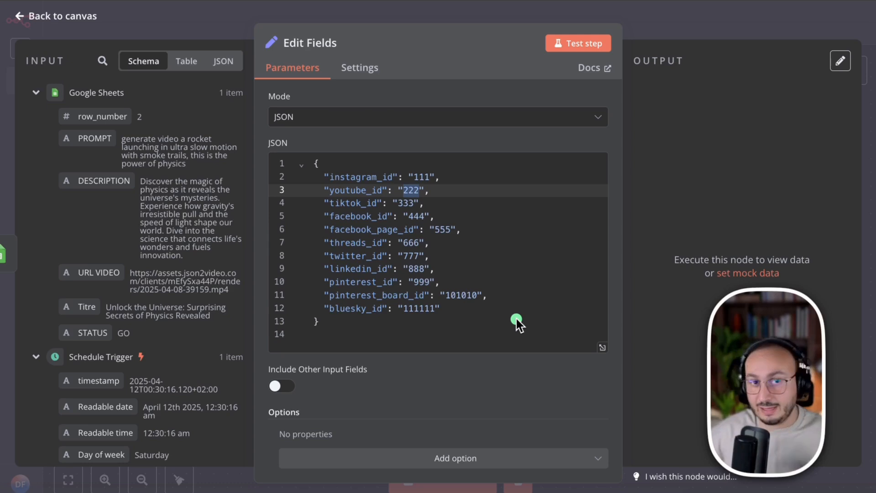
{"action": "left_click_drag", "start_coordinate": [303, 280], "coordinate": [504, 307]}
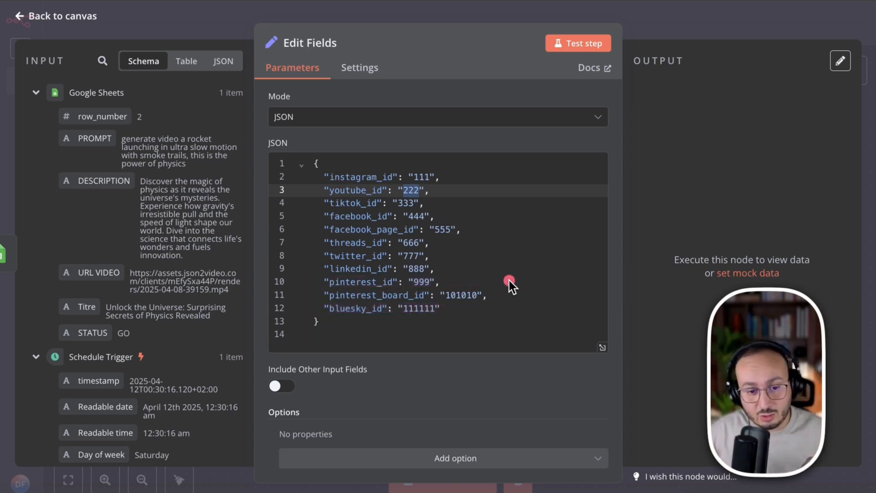
{"action": "left_click_drag", "start_coordinate": [509, 286], "coordinate": [315, 314]}
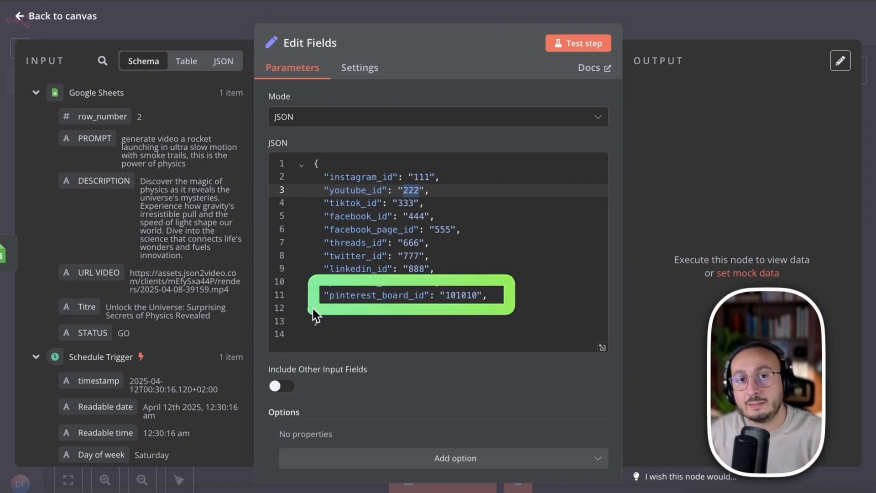
{"action": "mouse_move", "coordinate": [307, 280]}
{"action": "left_mouse_down"}
{"action": "mouse_move", "coordinate": [374, 324]}
{"action": "mouse_move", "coordinate": [508, 316]}
{"action": "left_mouse_up"}
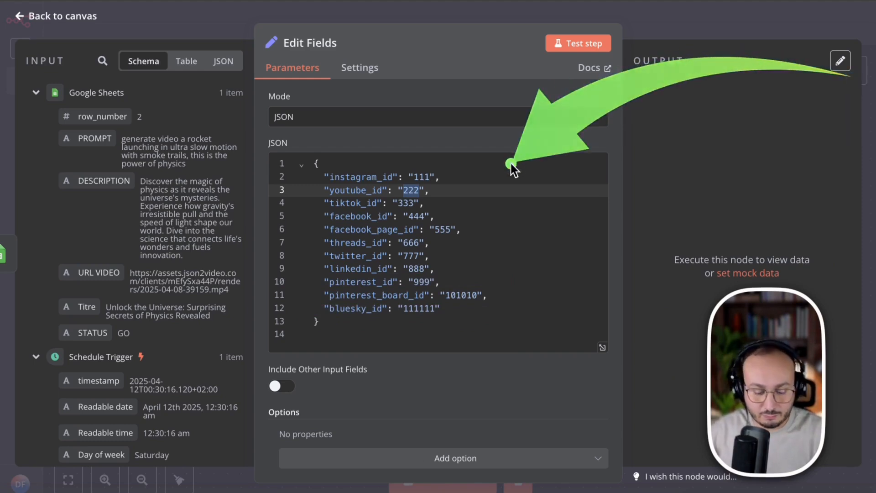
- Replace the whole placeholder JSON in the Edit Fields node with the version containing the real account, page and board IDs
{"action": "left_click", "coordinate": [321, 322]}
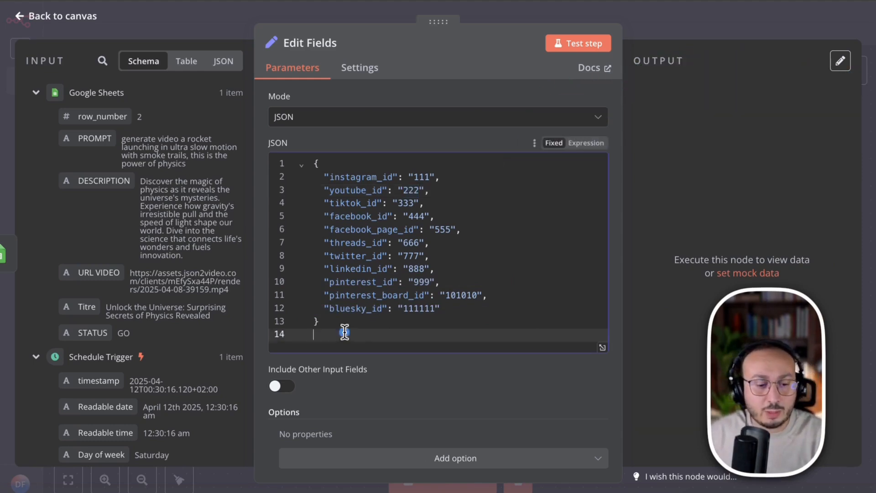
{"action": "key", "text": "ctrl+a"}
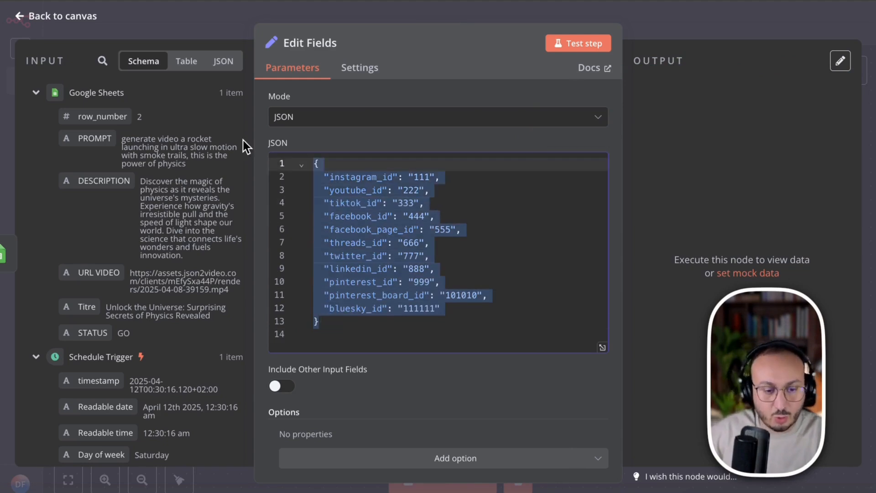
{"action": "key", "text": "ctrl+v"}
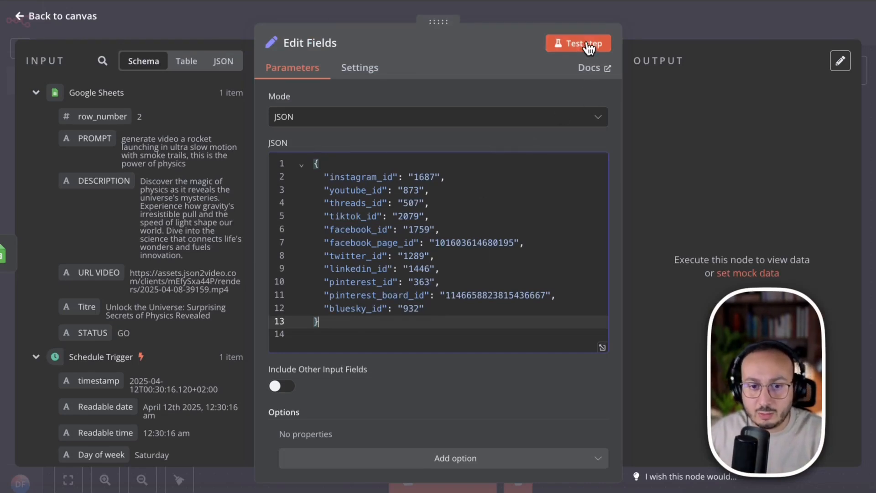
{"action": "key", "text": "ctrl+z"}
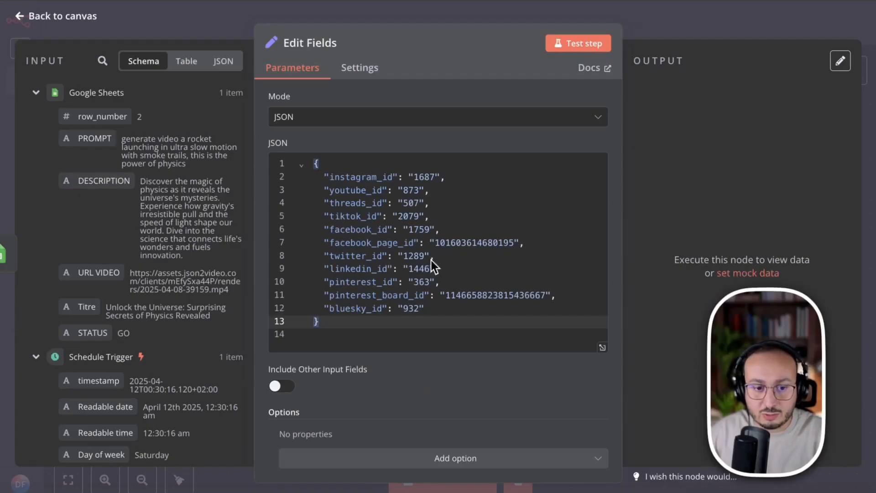
- Test the Edit Fields node, check the facebook_page_id in the output, and return to the workflow canvas
{"action": "left_click", "coordinate": [578, 44]}
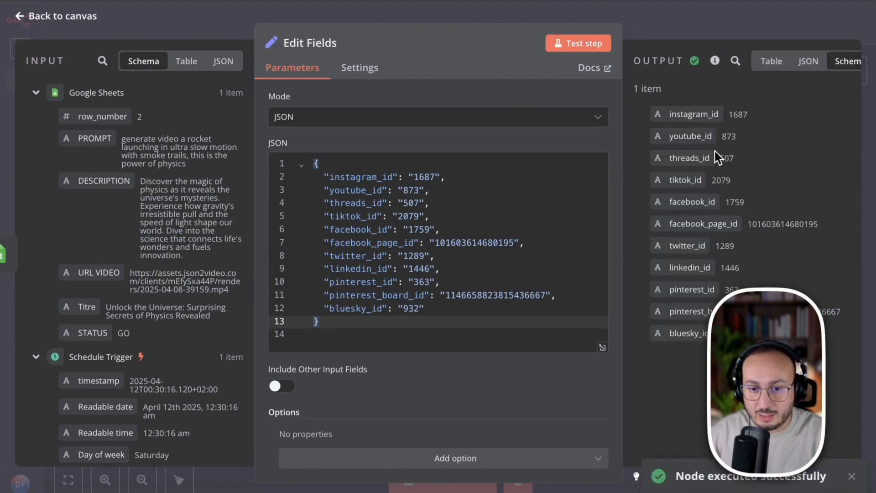
{"action": "left_click_drag", "start_coordinate": [669, 224], "coordinate": [757, 222]}
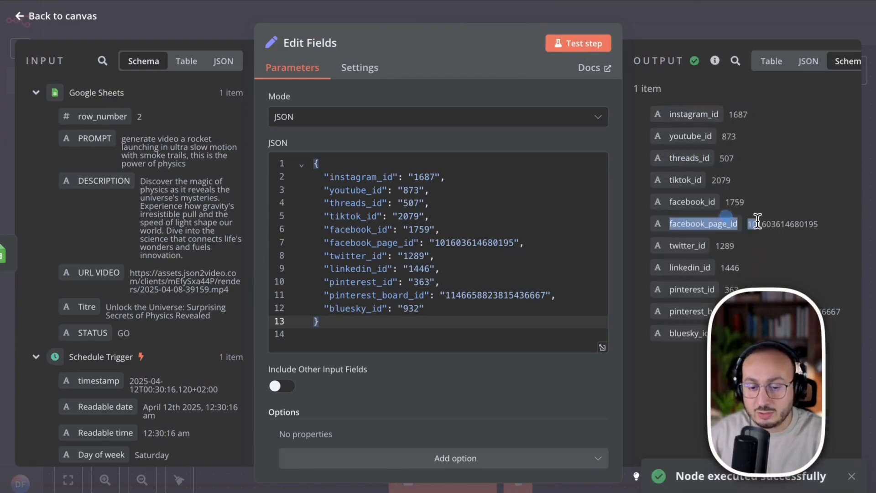
{"action": "left_click", "coordinate": [660, 28]}
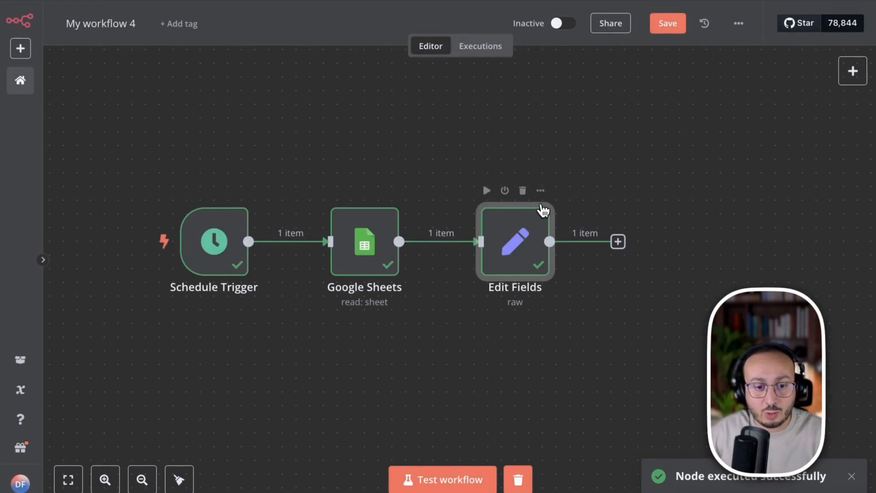